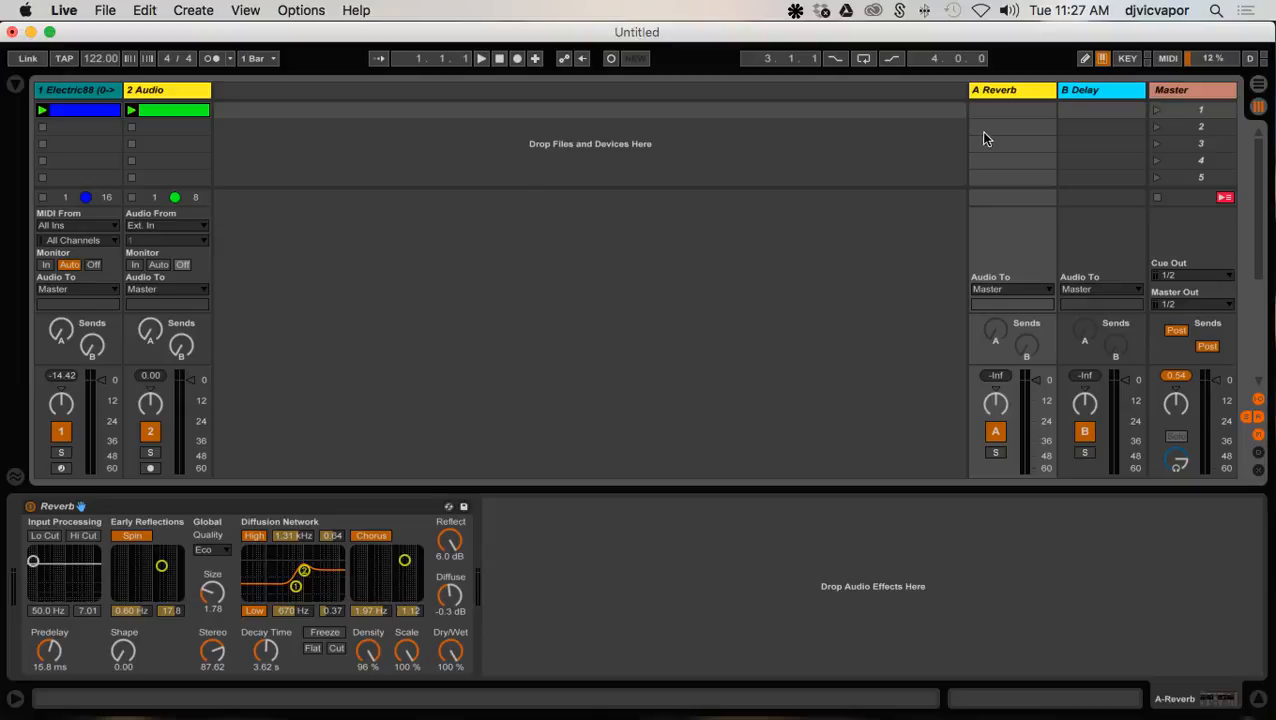
# Launch the first scene to audition both tracks together, and stop playback.
pyautogui.click(1159, 117)
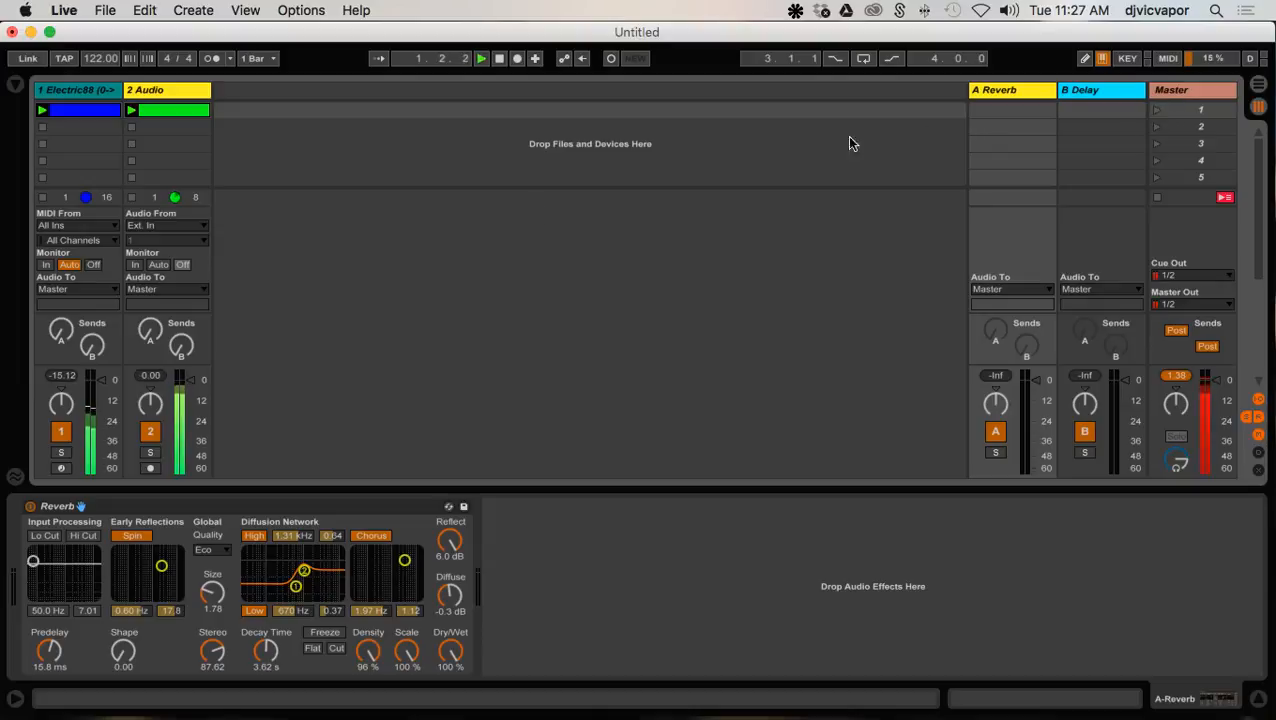
pyautogui.click(498, 60)
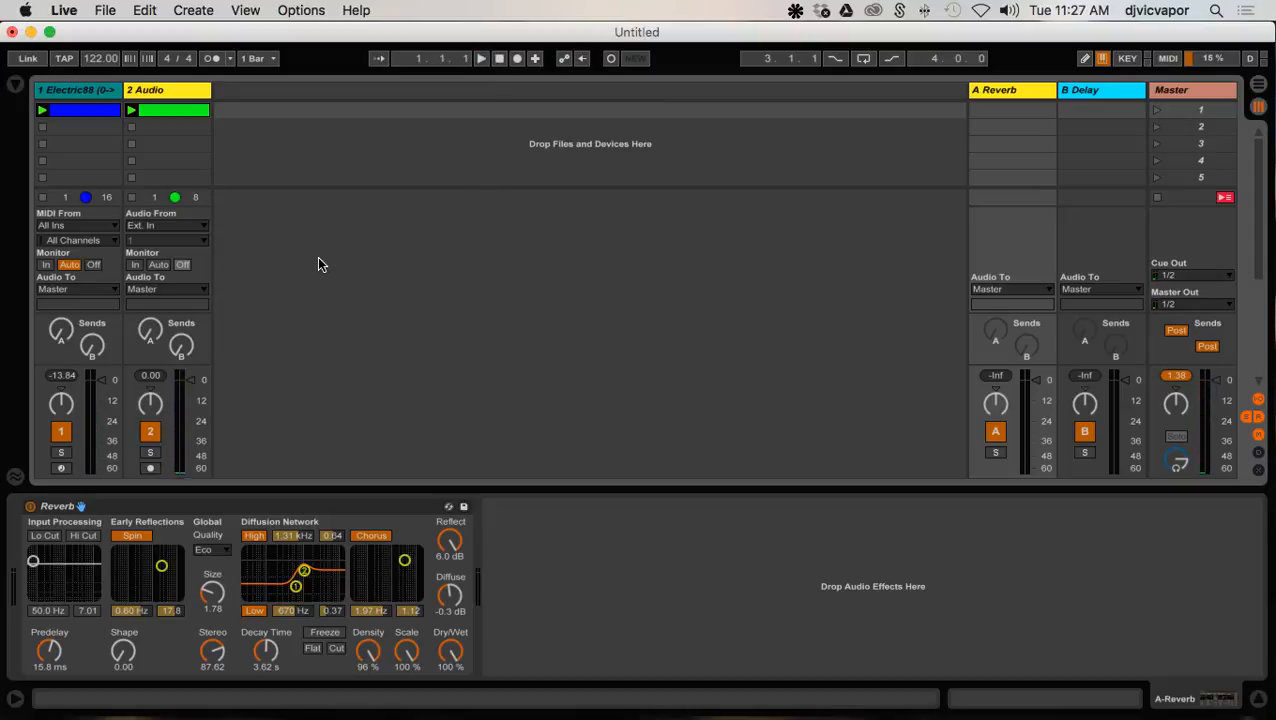
# Check the Dry/Wet setting of the Reverb on return track A, and switch send A on the Master to Pre.
pyautogui.click(990, 93)
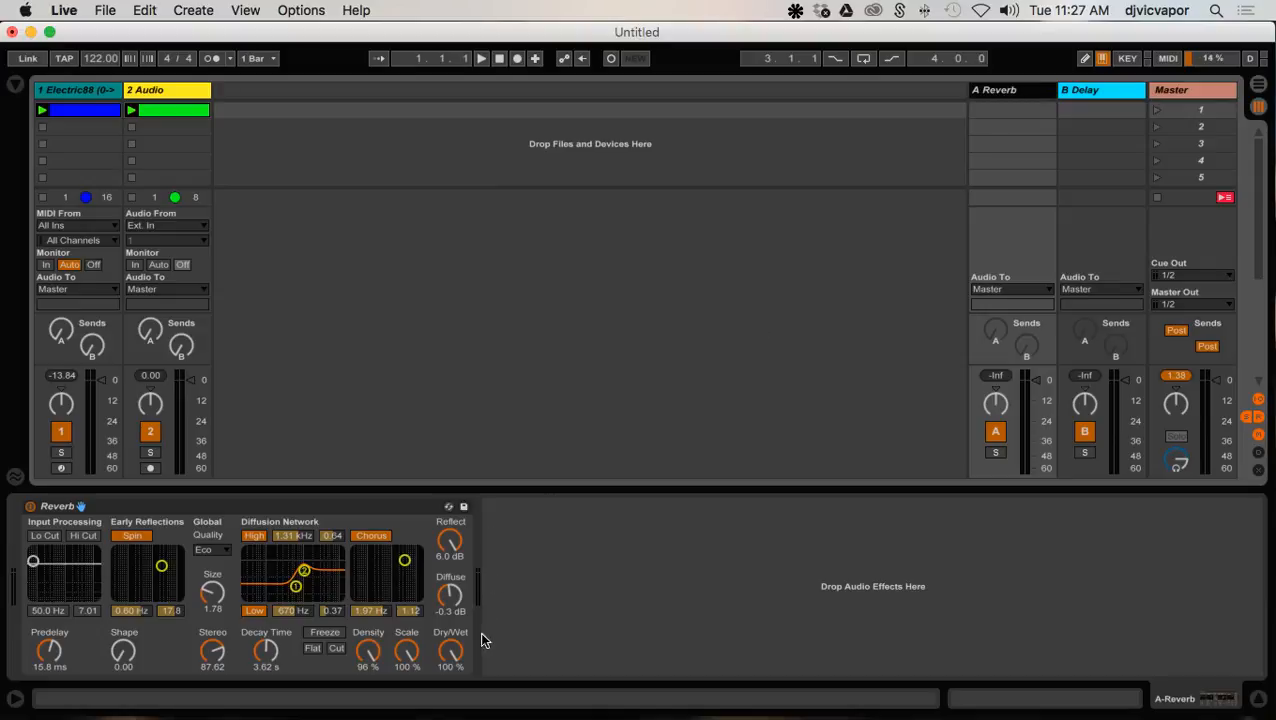
pyautogui.click(450, 652)
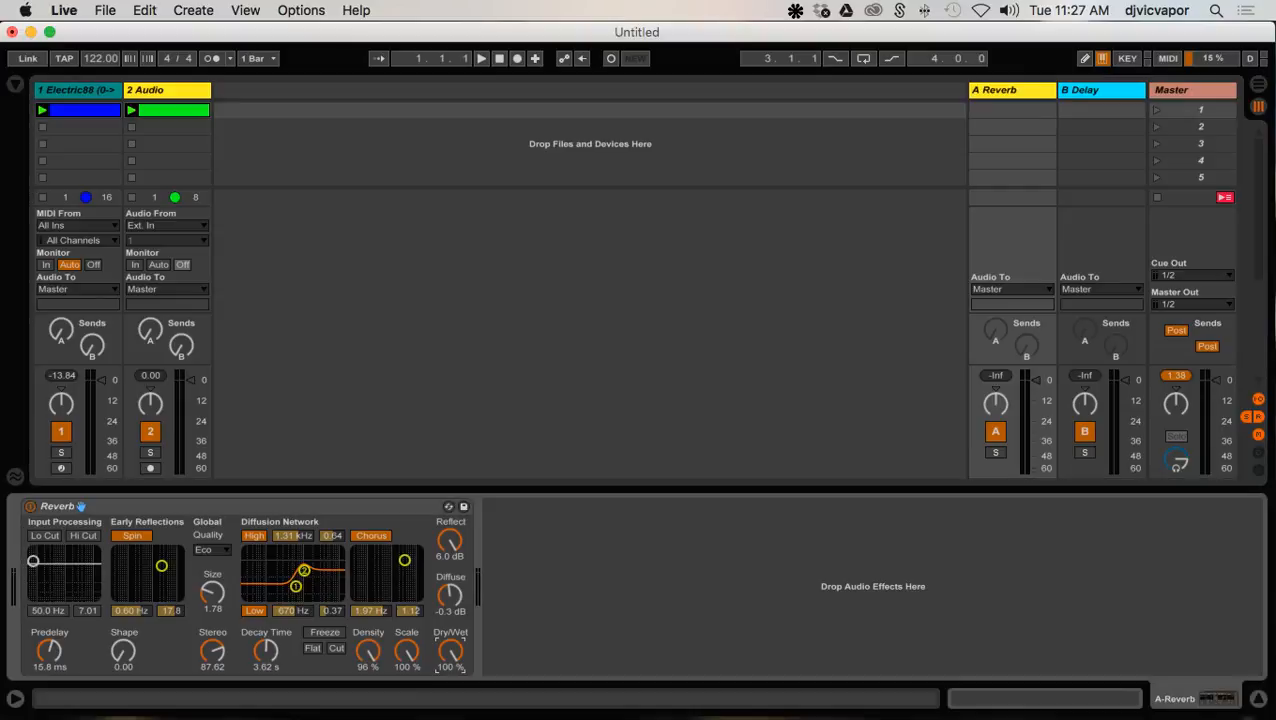
pyautogui.click(530, 597)
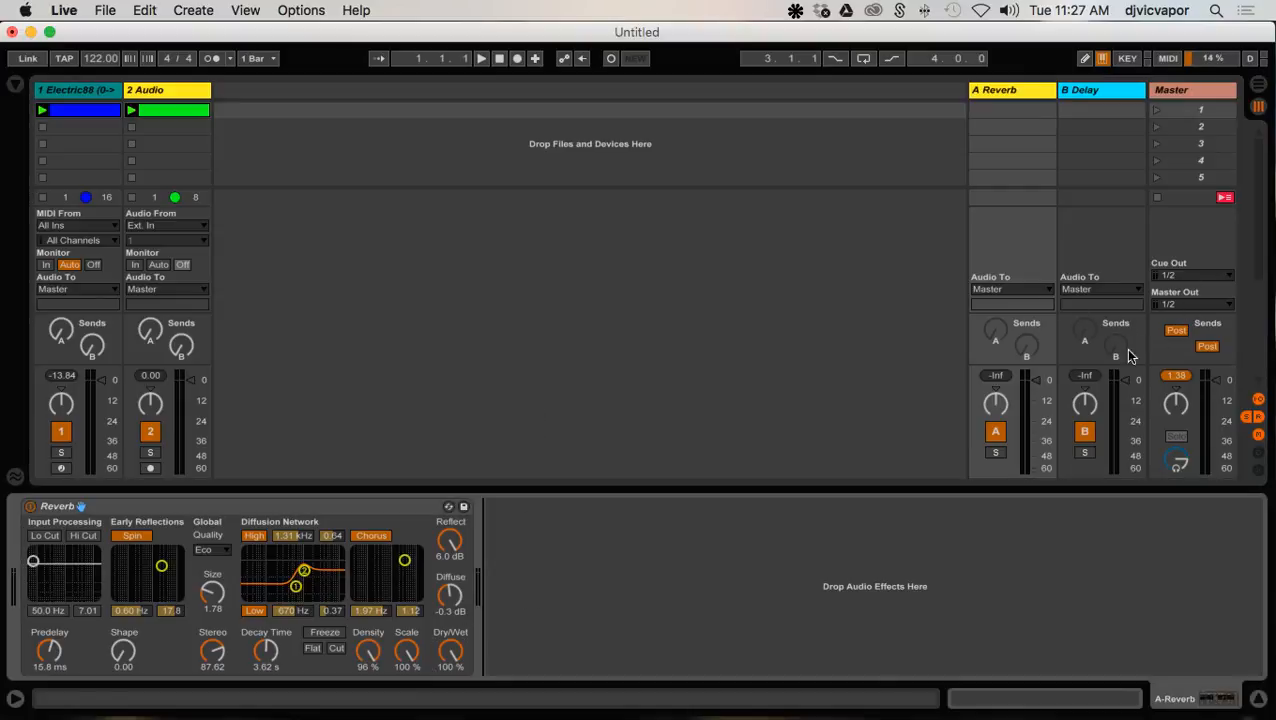
pyautogui.click(1178, 334)
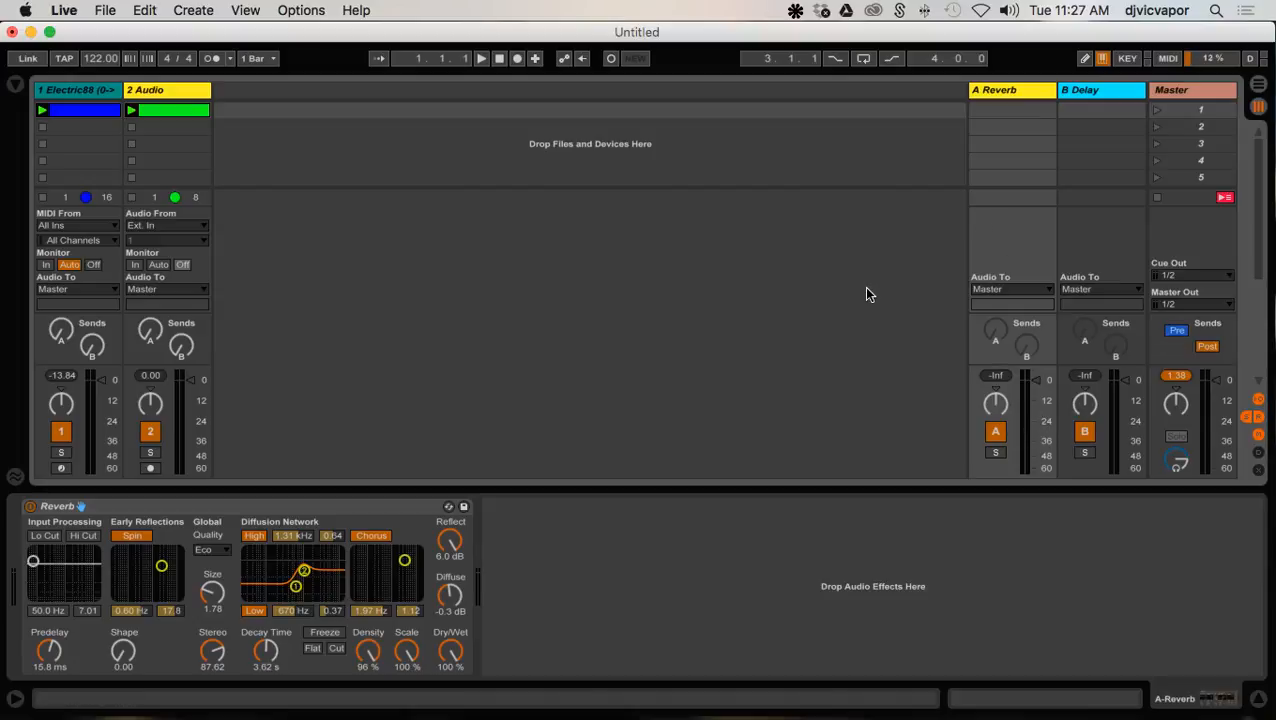
# Switch to the Arrangement View, return playback to the arrangement, and hide the browser.
pyautogui.click(1258, 90)
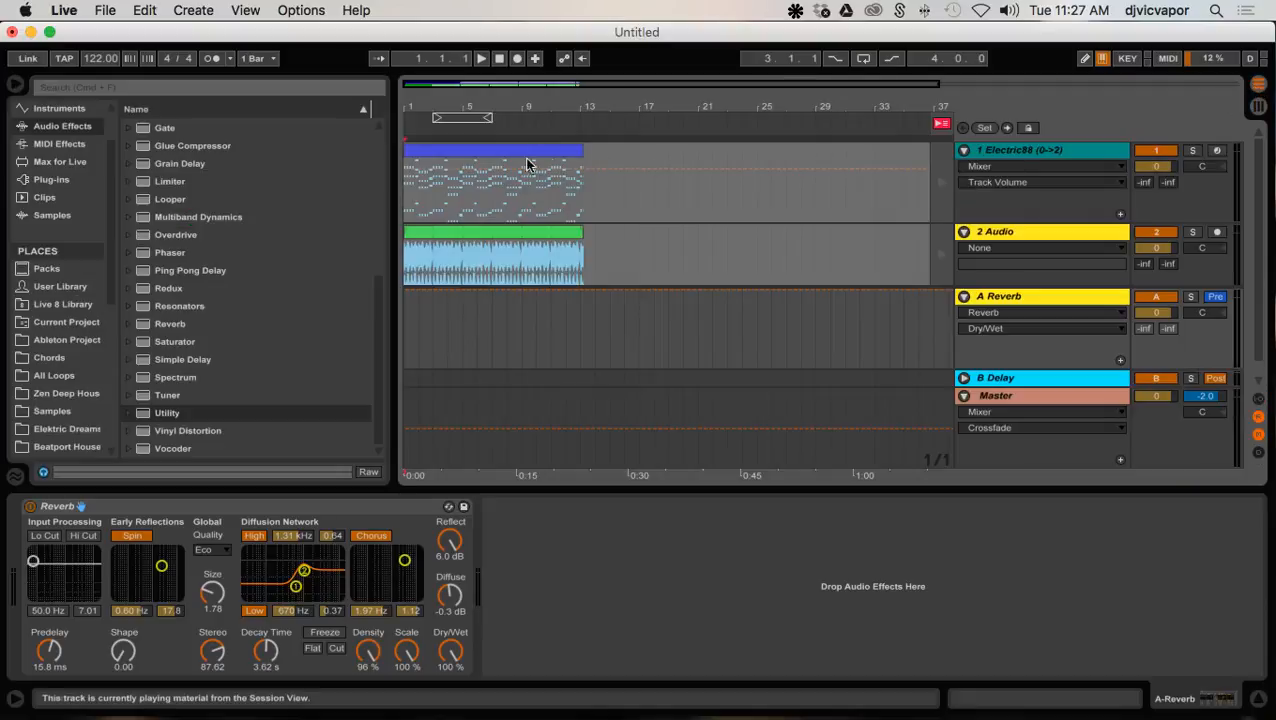
pyautogui.click(942, 125)
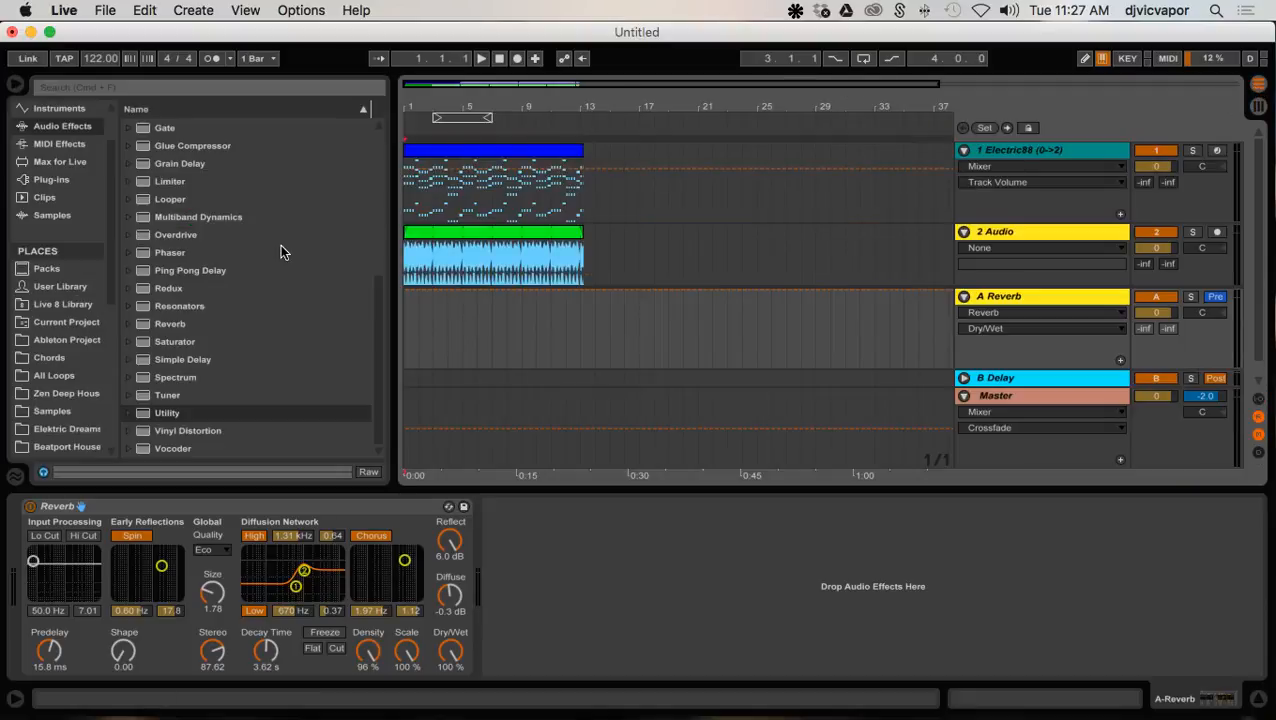
pyautogui.click(14, 88)
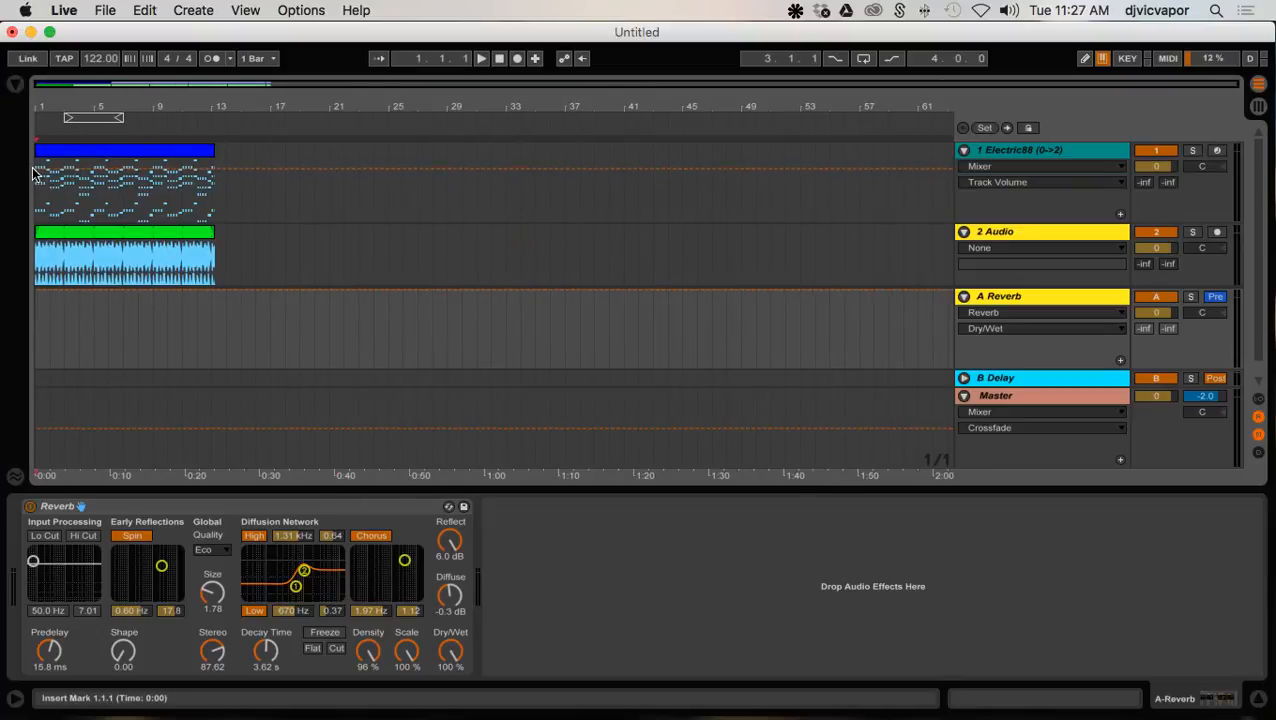
# Draw a Track Volume fade-out on the Electric88 track from bar 1 down to about the end of its clip.
pyautogui.click(38, 171)
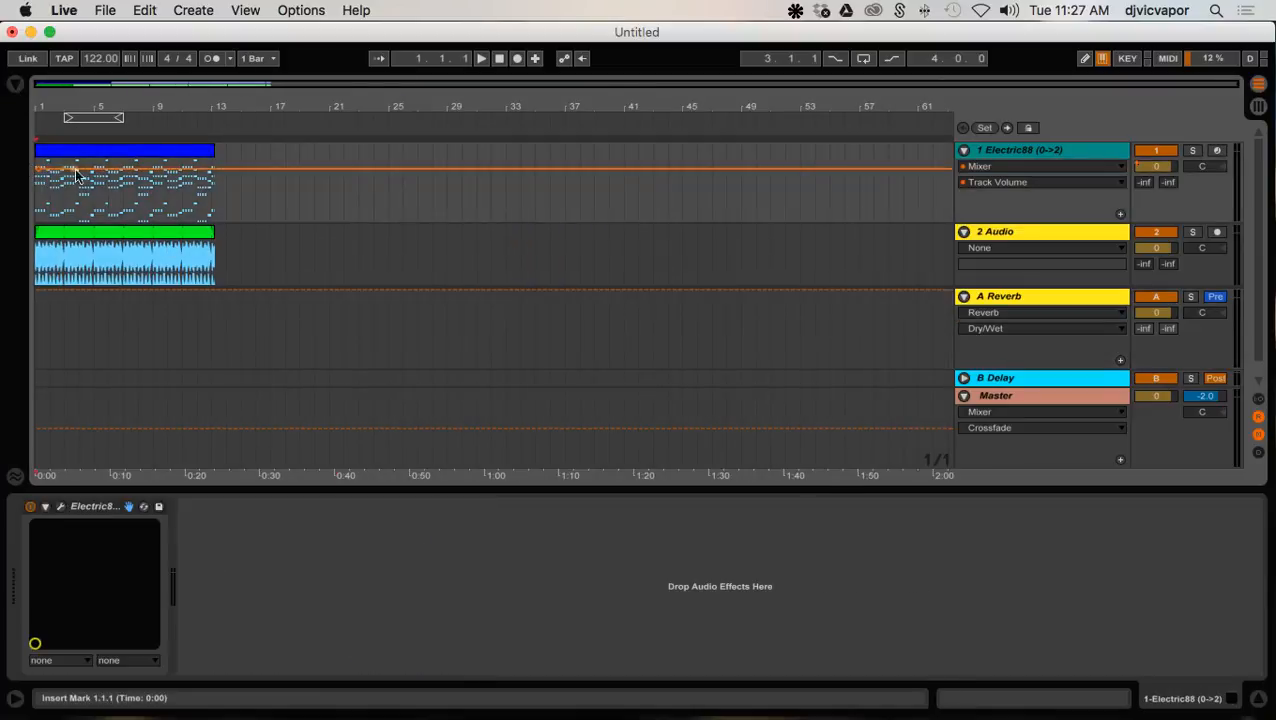
pyautogui.moveTo(205, 169); pyautogui.dragTo(209, 221)
pyautogui.scroll(-1, 895, 240)
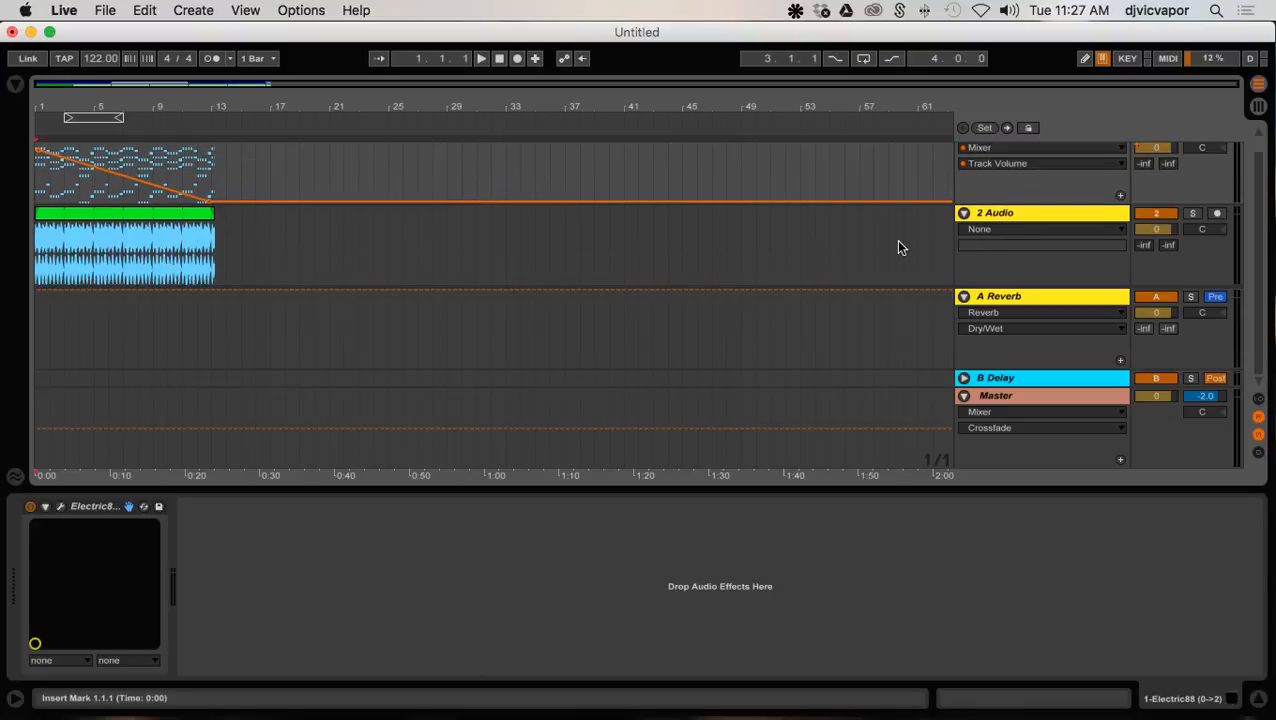
# Show the Mixer's Track Volume automation on the 2 Audio track and draw a fade-out from bar 1 to the clip's end.
pyautogui.click(978, 232)
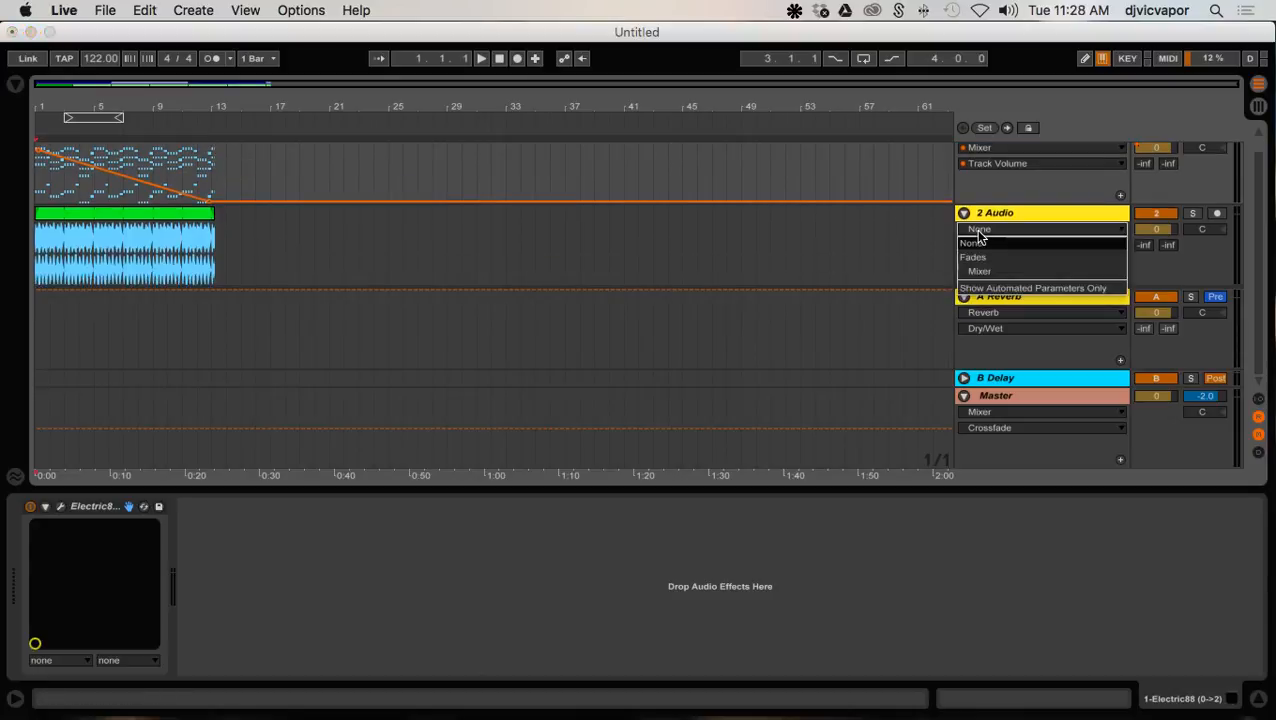
pyautogui.click(988, 270)
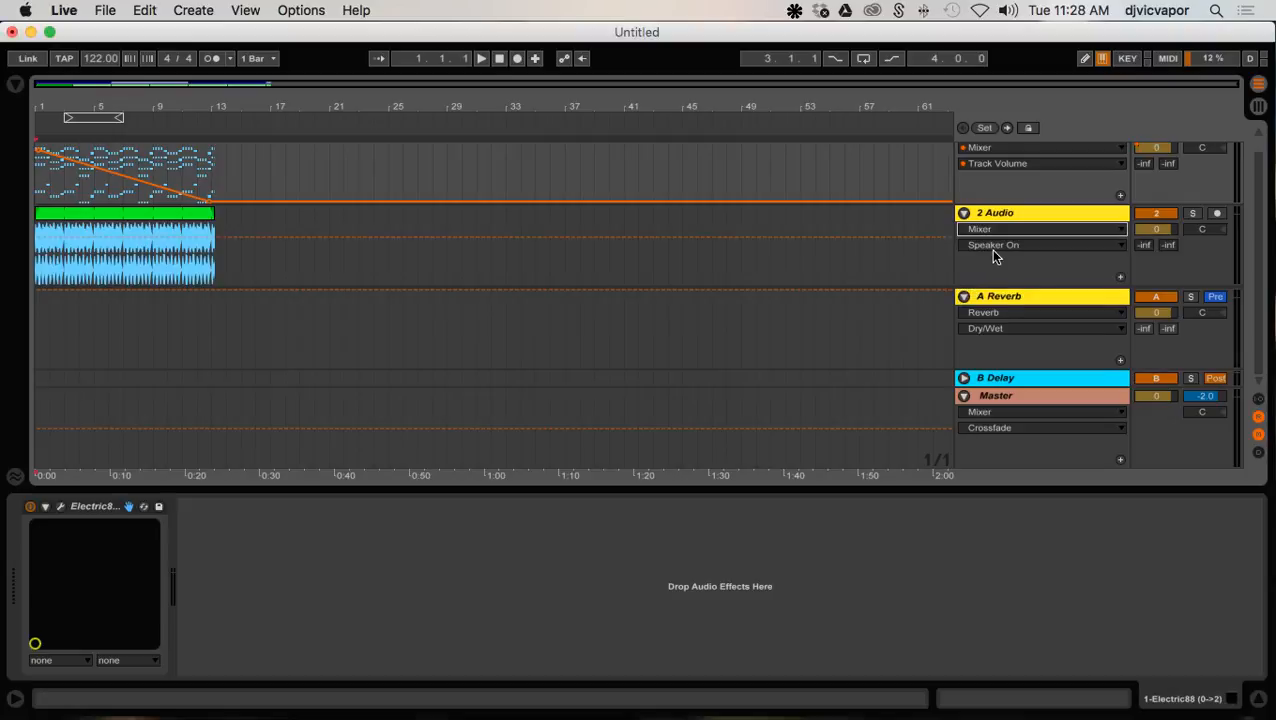
pyautogui.click(990, 249)
pyautogui.click(998, 283)
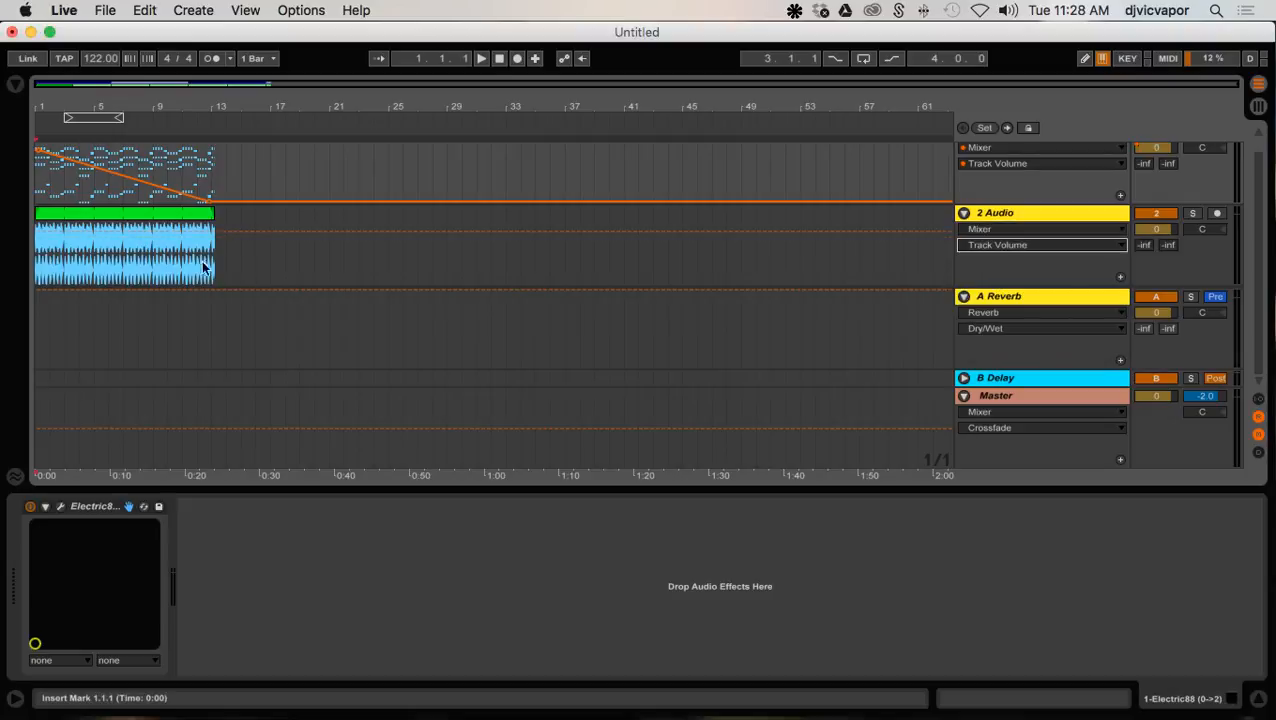
pyautogui.click(36, 234)
pyautogui.moveTo(212, 232); pyautogui.dragTo(216, 286)
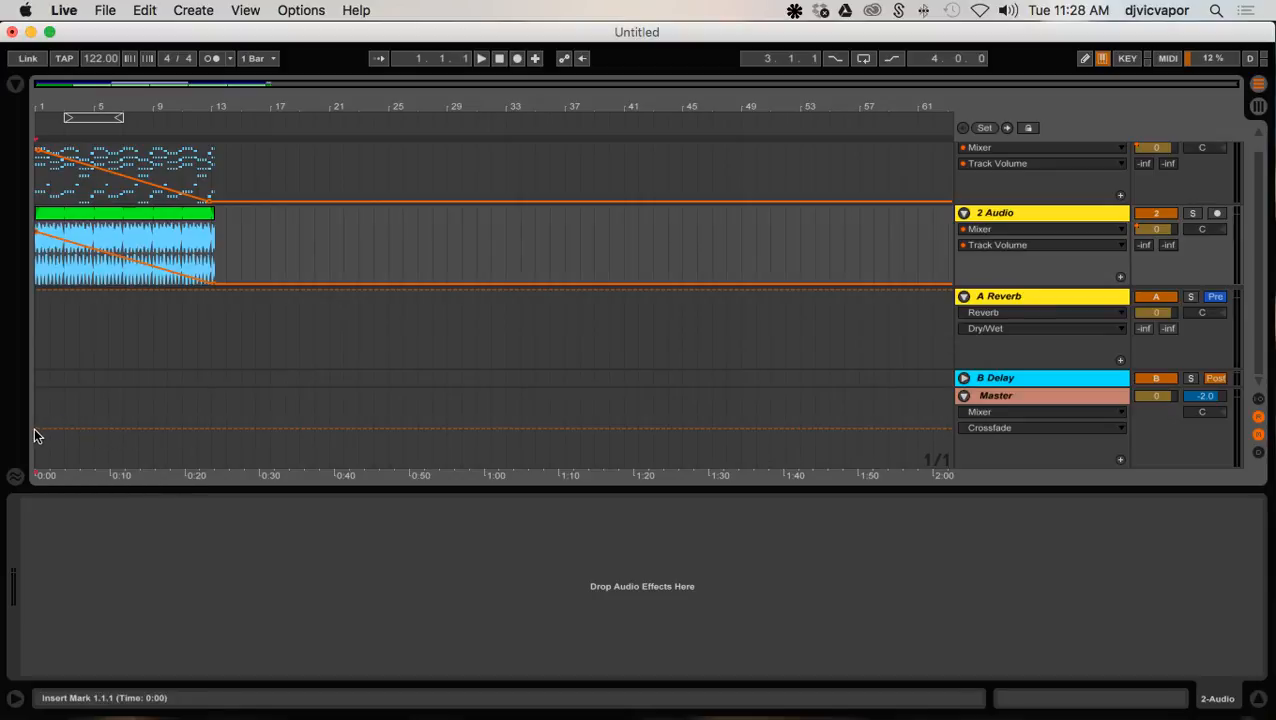
pyautogui.click(36, 429)
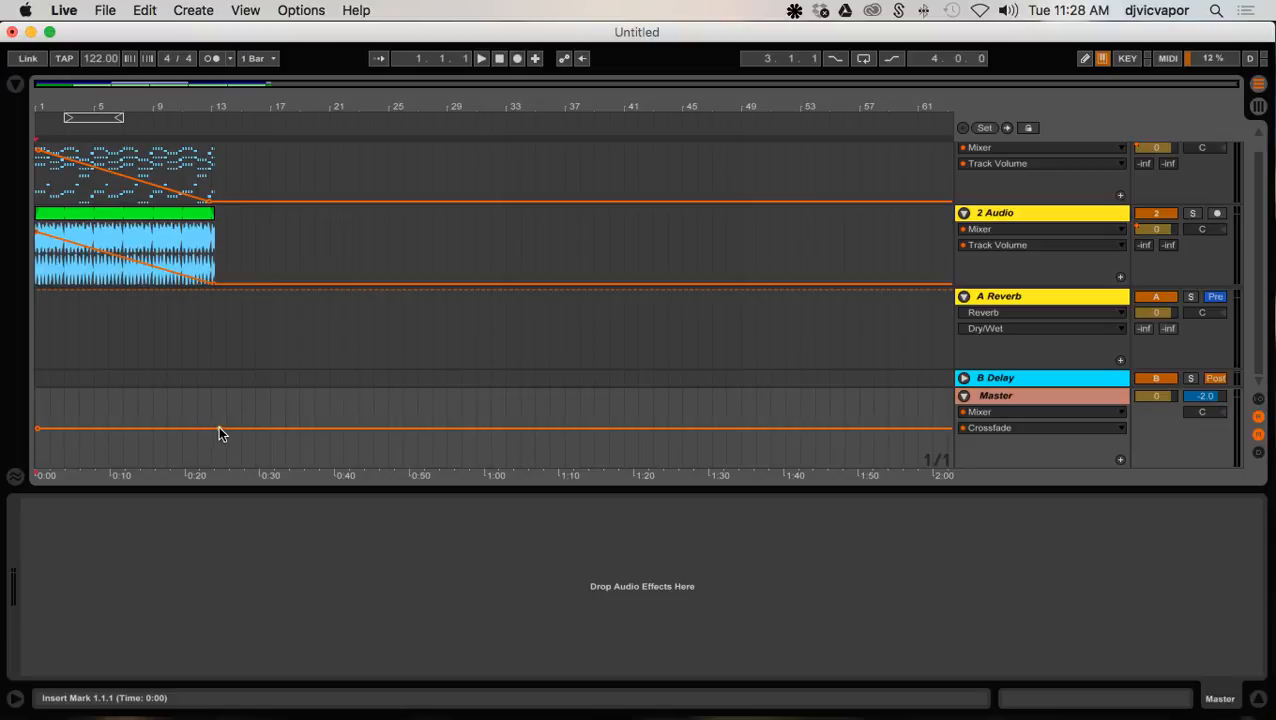
pyautogui.click(212, 428)
pyautogui.moveTo(172, 428); pyautogui.dragTo(212, 444)
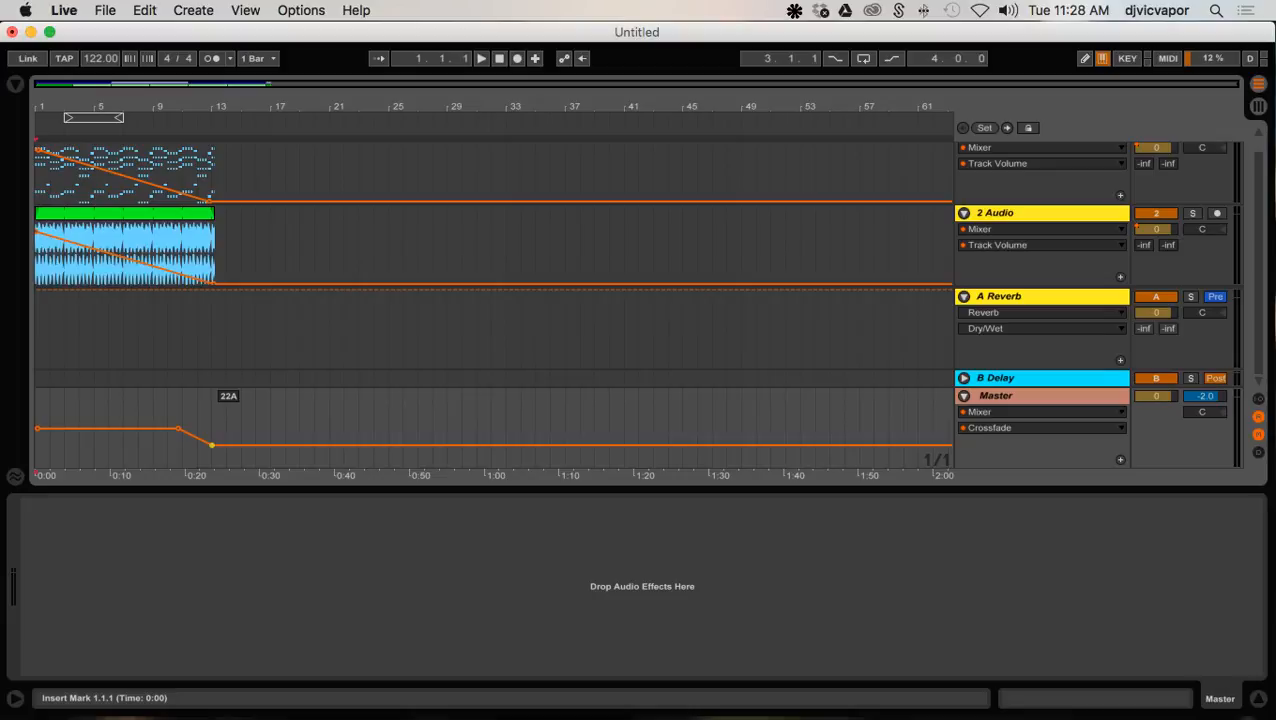
pyautogui.click(1003, 428)
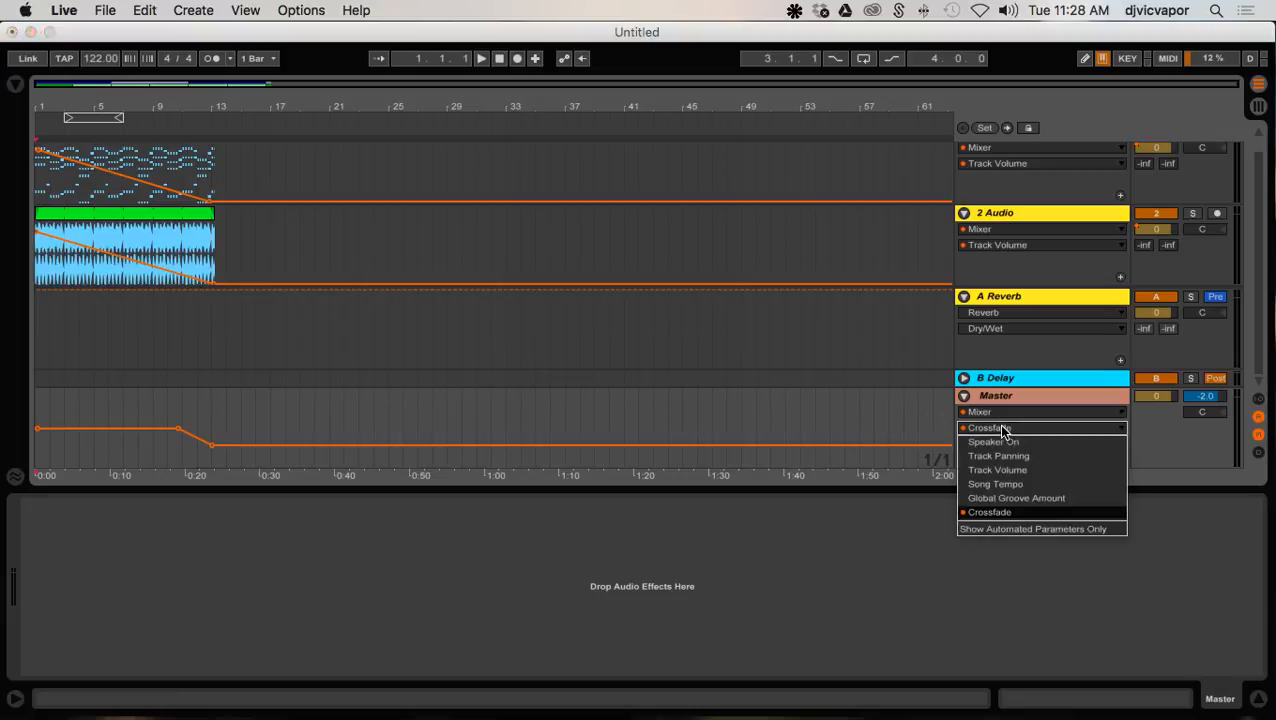
pyautogui.click(997, 469)
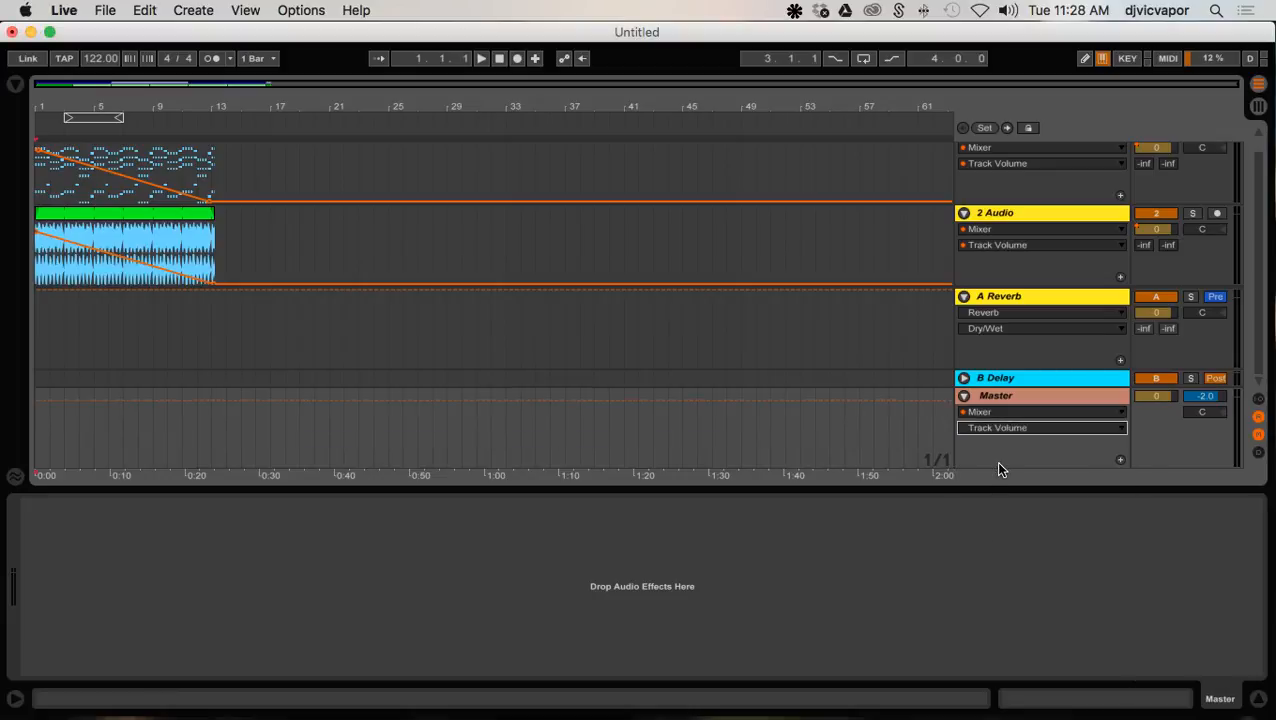
pyautogui.click(1003, 428)
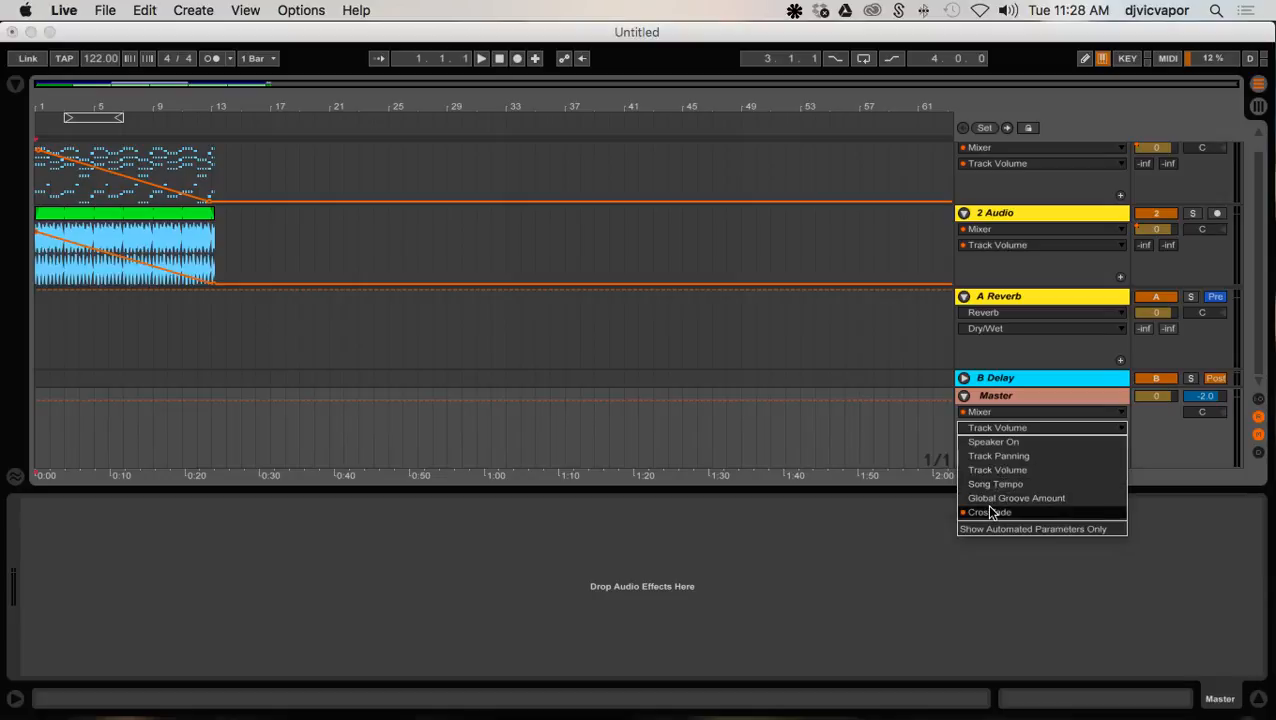
pyautogui.click(992, 513)
pyautogui.moveTo(299, 458); pyautogui.dragTo(131, 431)
pyautogui.press('Delete')
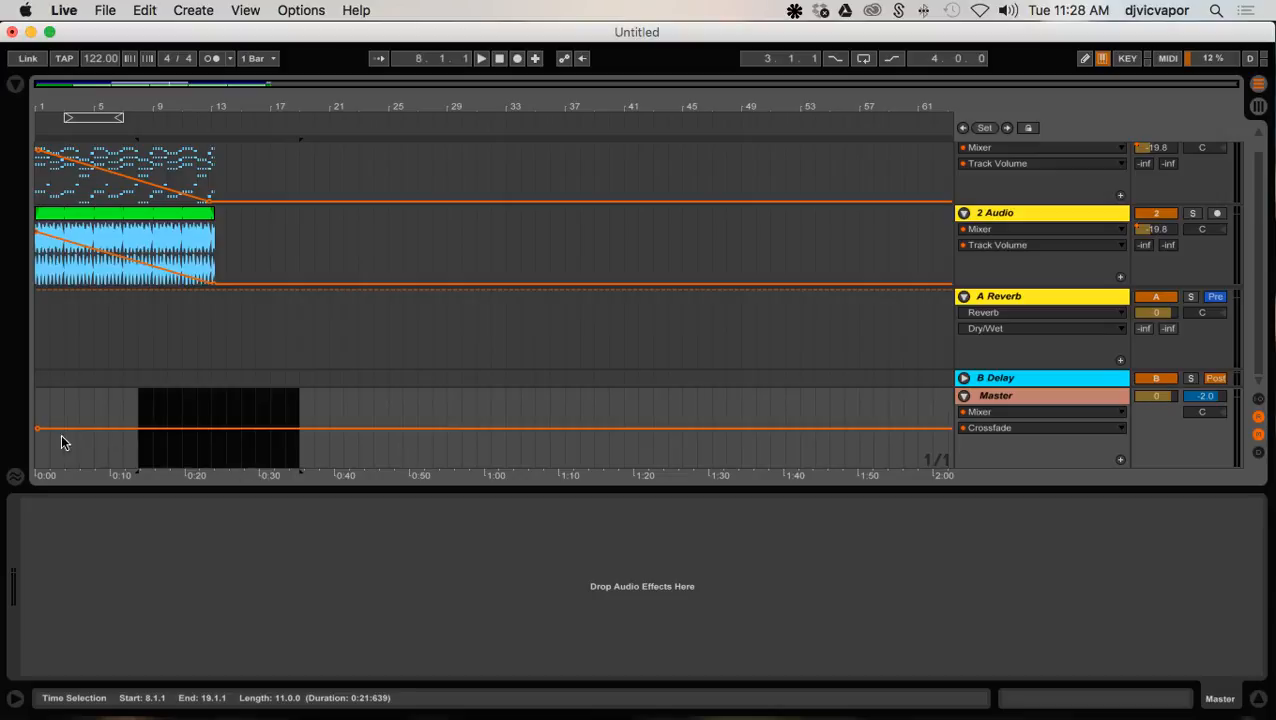
pyautogui.click(38, 429)
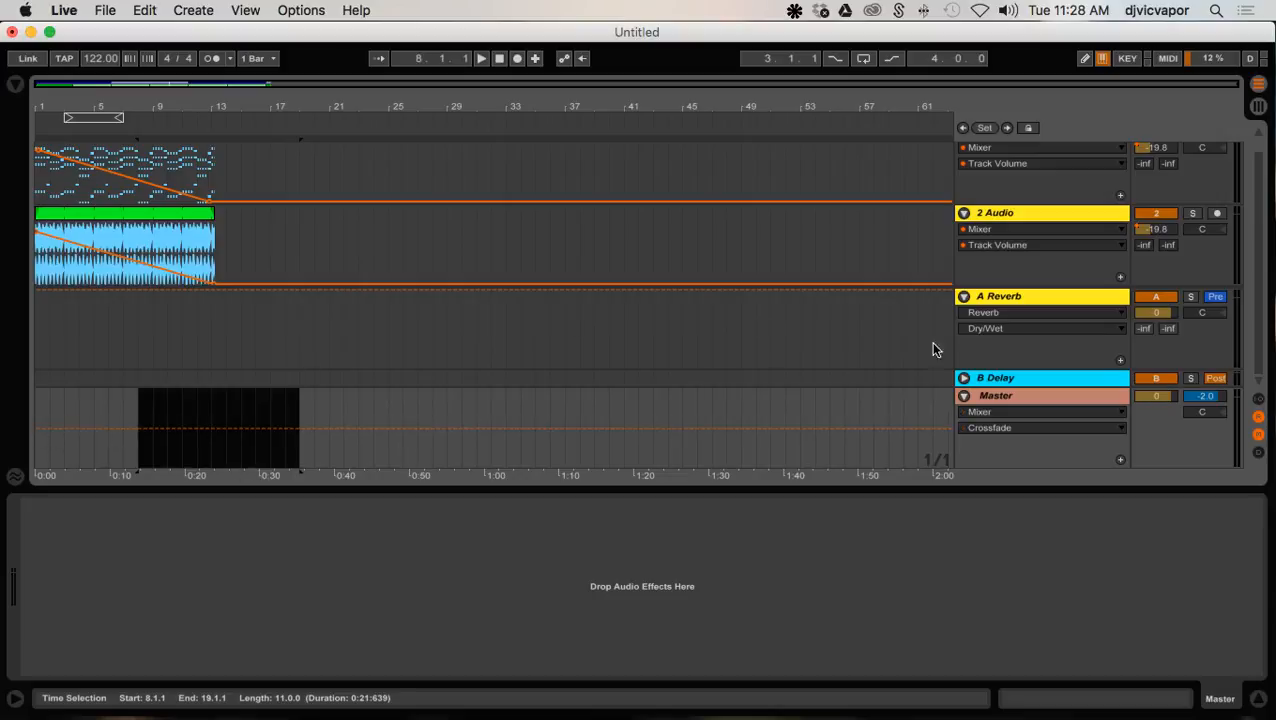
# Automate the Master's Track Volume to hold until about bar 10 and fall to -29.0 dB near the end of the clips.
pyautogui.click(990, 427)
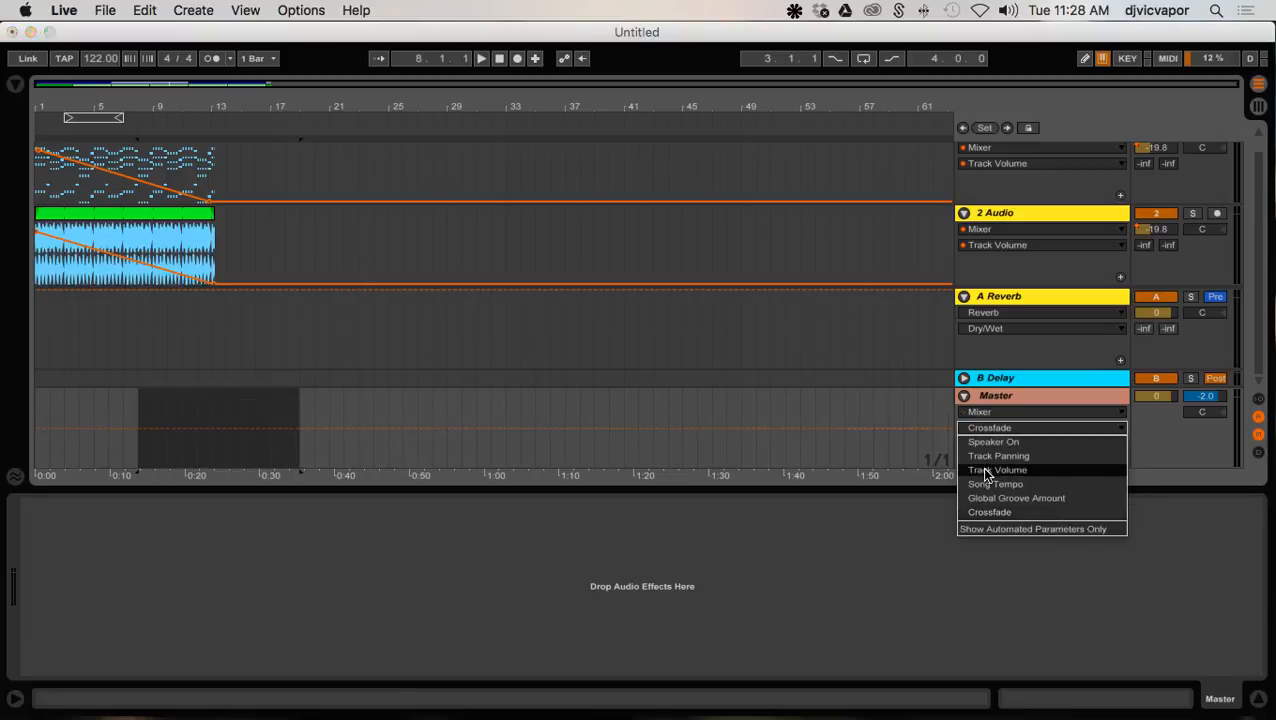
pyautogui.click(986, 470)
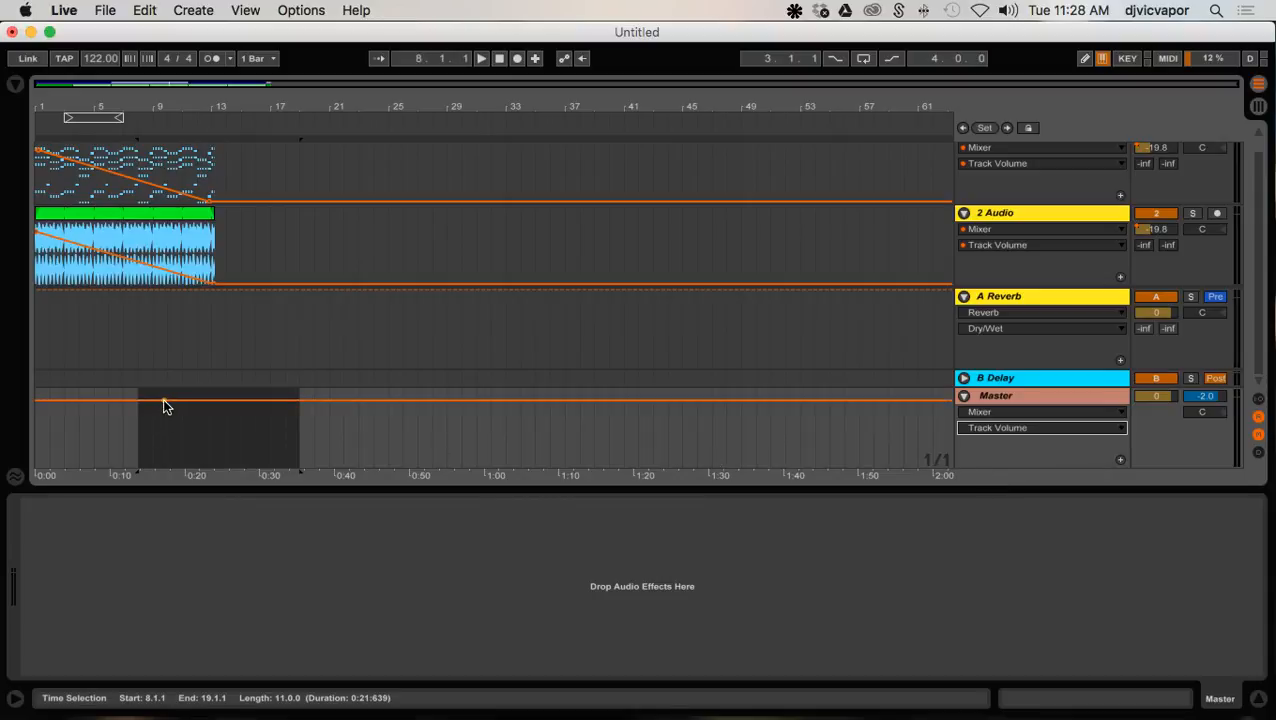
pyautogui.click(38, 400)
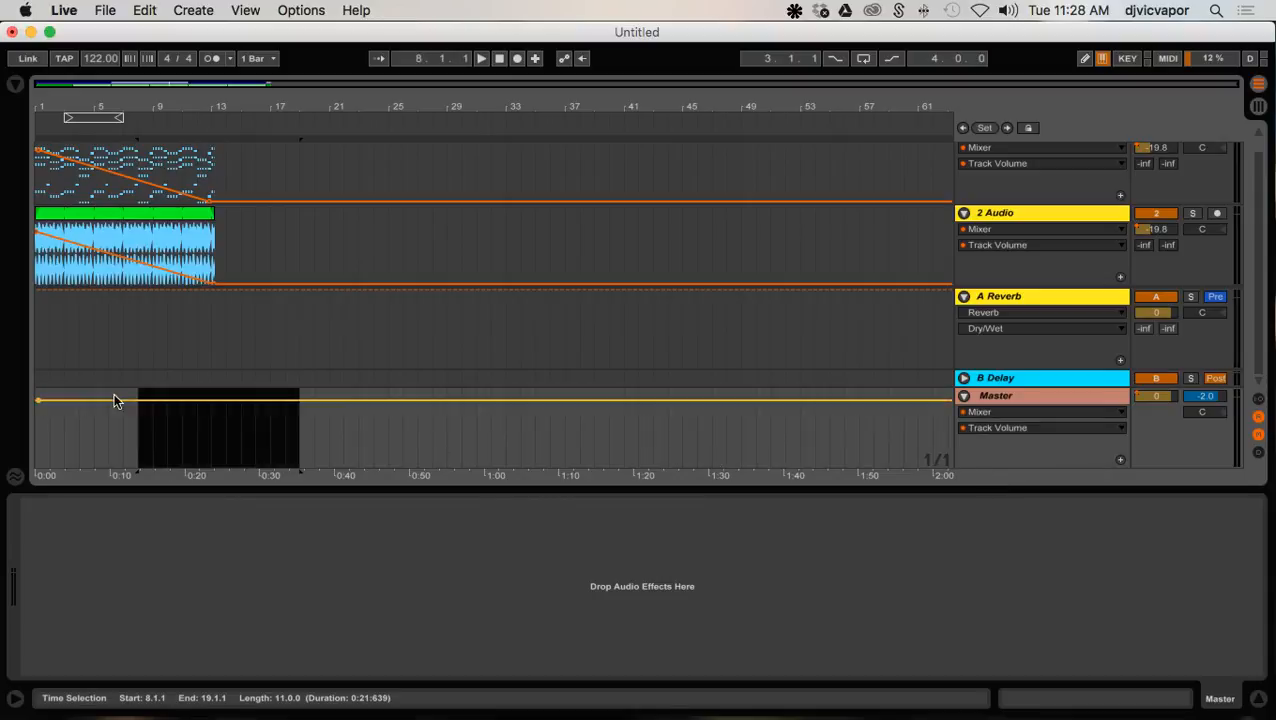
pyautogui.click(167, 400)
pyautogui.moveTo(208, 401); pyautogui.dragTo(210, 447)
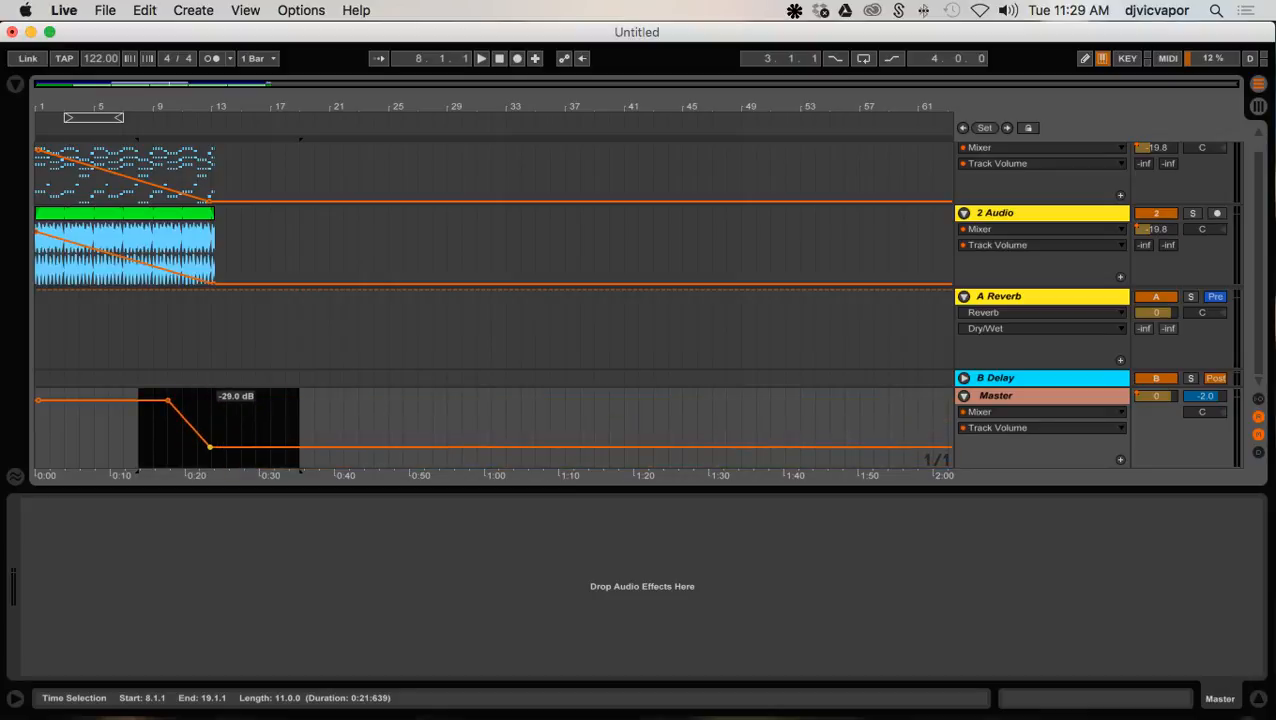
# Play the arrangement from the beginning to hear the volume fades.
pyautogui.click(226, 433)
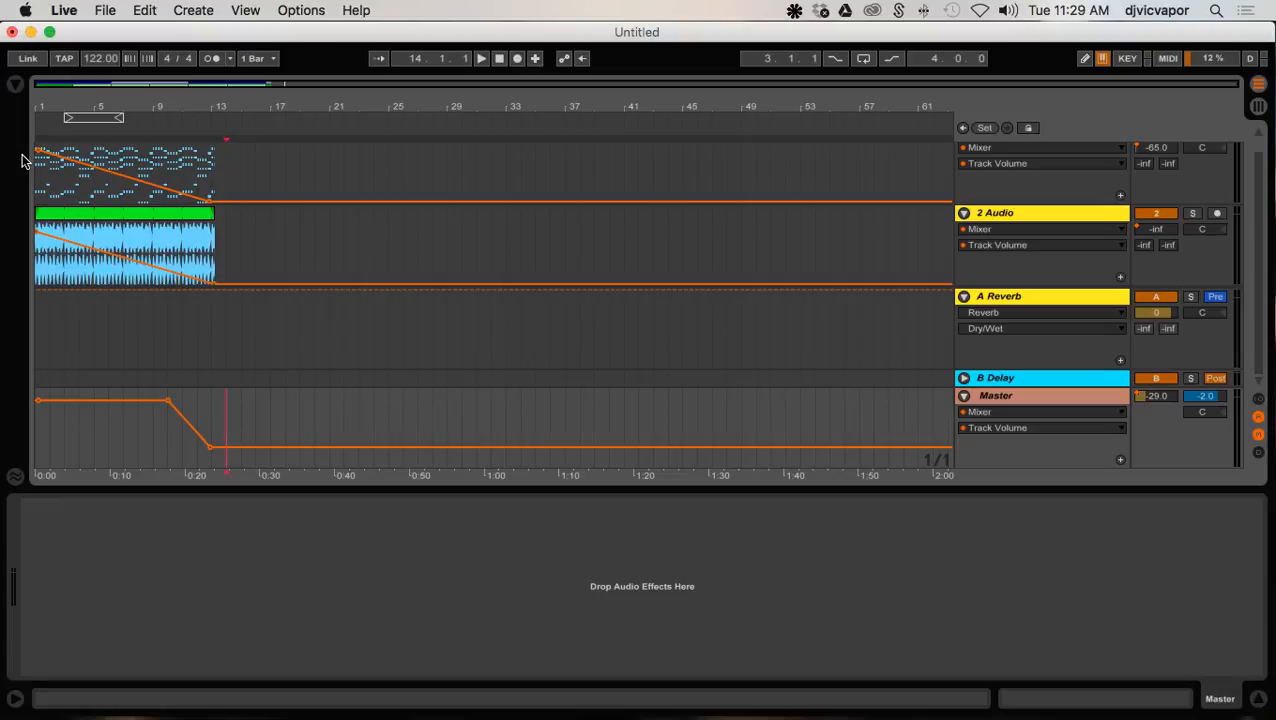
pyautogui.click(498, 58)
pyautogui.click(483, 58)
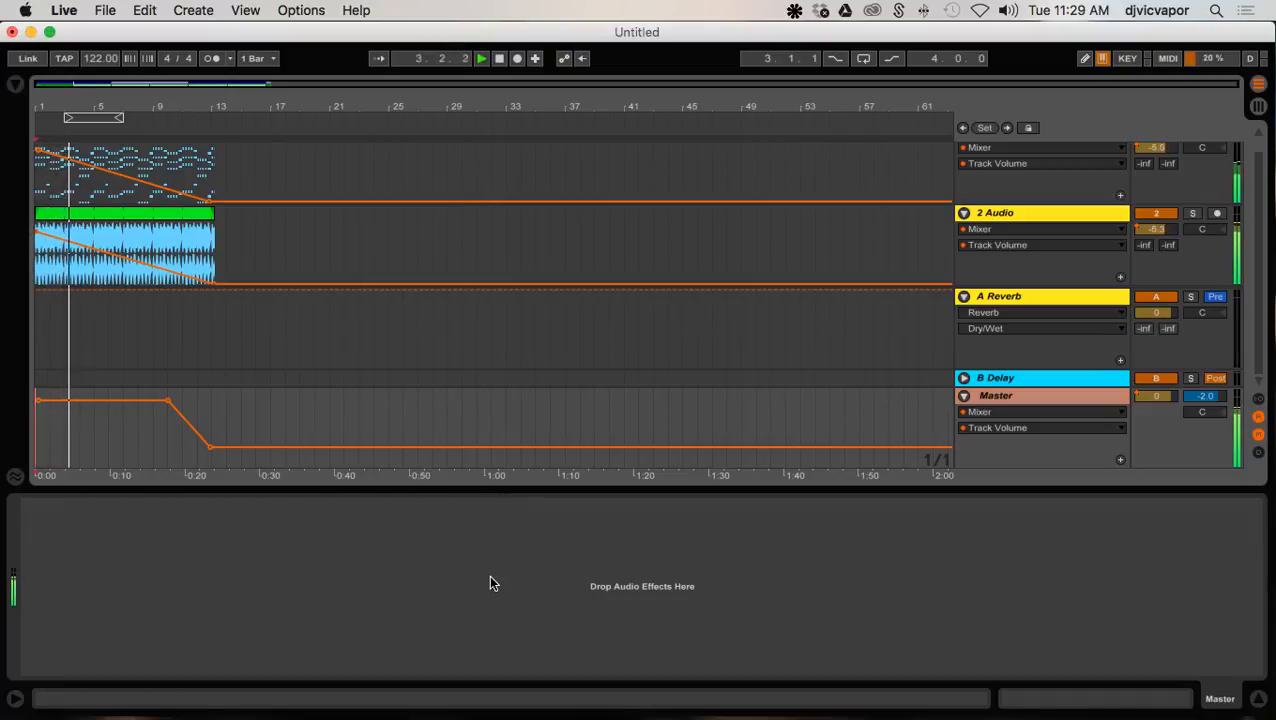
# In the Session View, set the A Reverb send to -11.7 dB on Electric88 and about -28 dB on 2 Audio.
pyautogui.click(1255, 107)
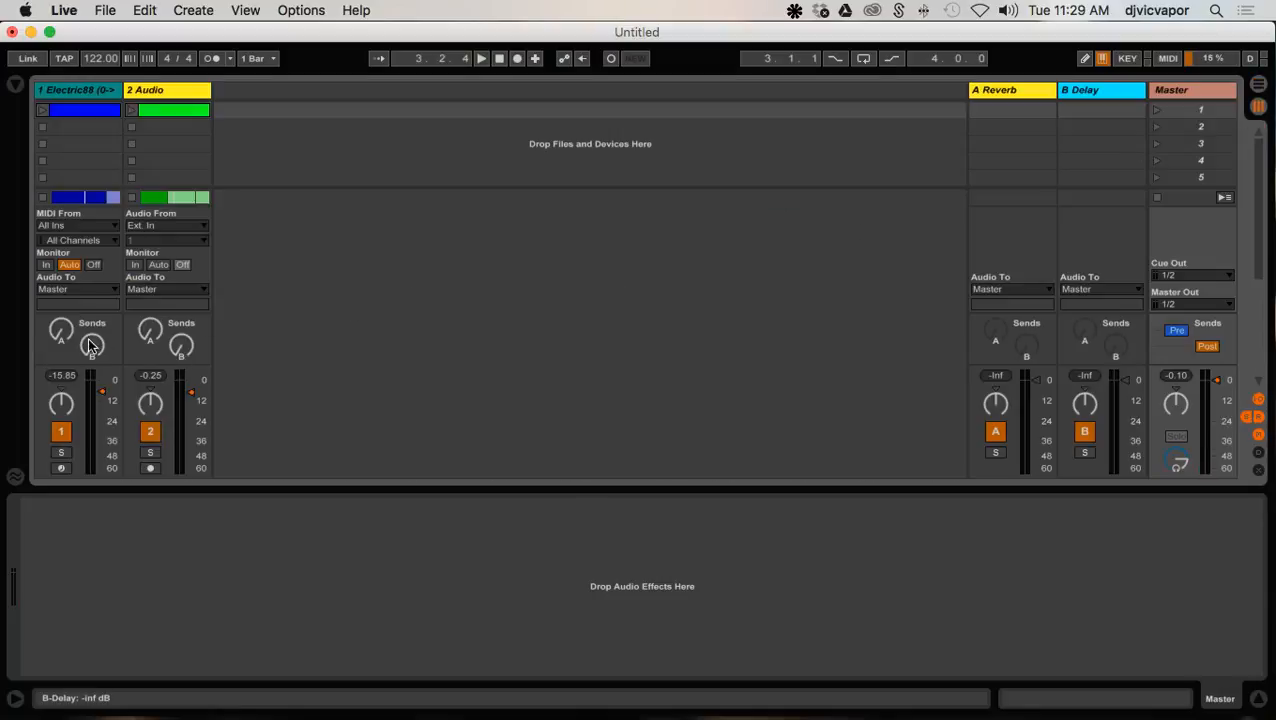
pyautogui.moveTo(61, 330); pyautogui.dragTo(61, 304)
pyautogui.moveTo(156, 331); pyautogui.dragTo(156, 298)
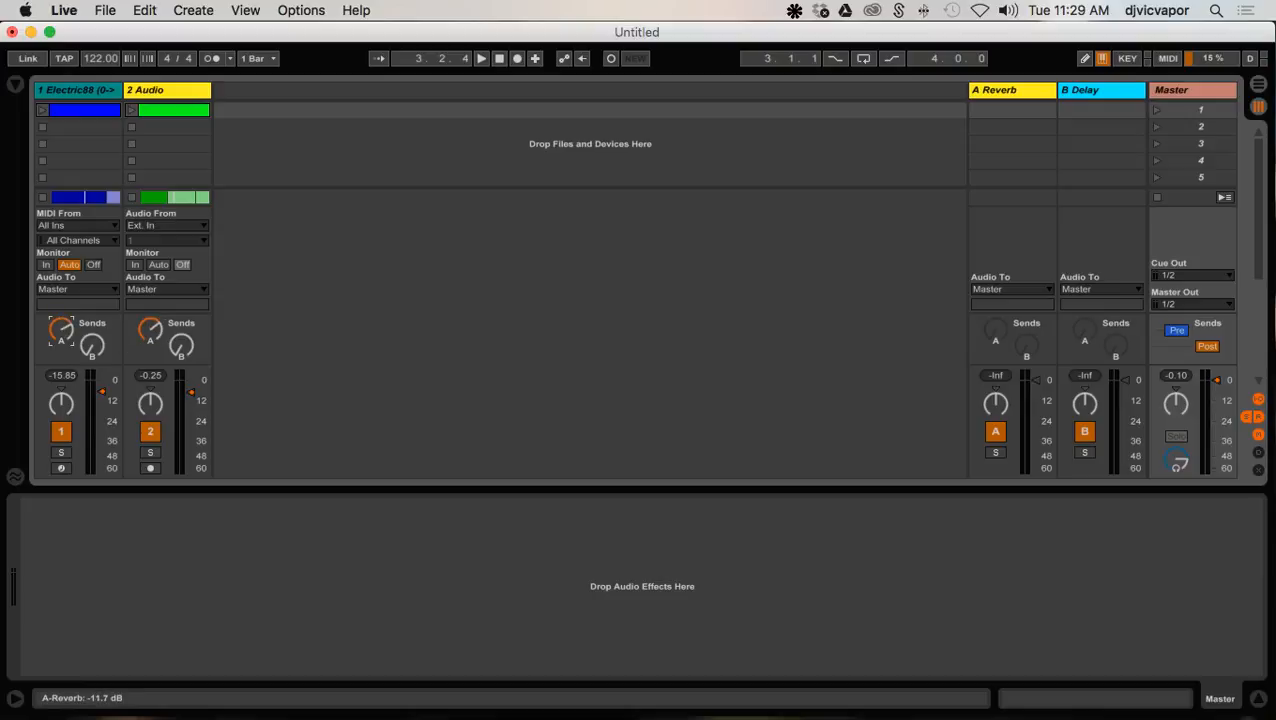
pyautogui.moveTo(150, 330); pyautogui.dragTo(150, 337)
# Return to the Arrangement View and play from the beginning to hear the fade-out with the reverb sends.
pyautogui.click(1259, 85)
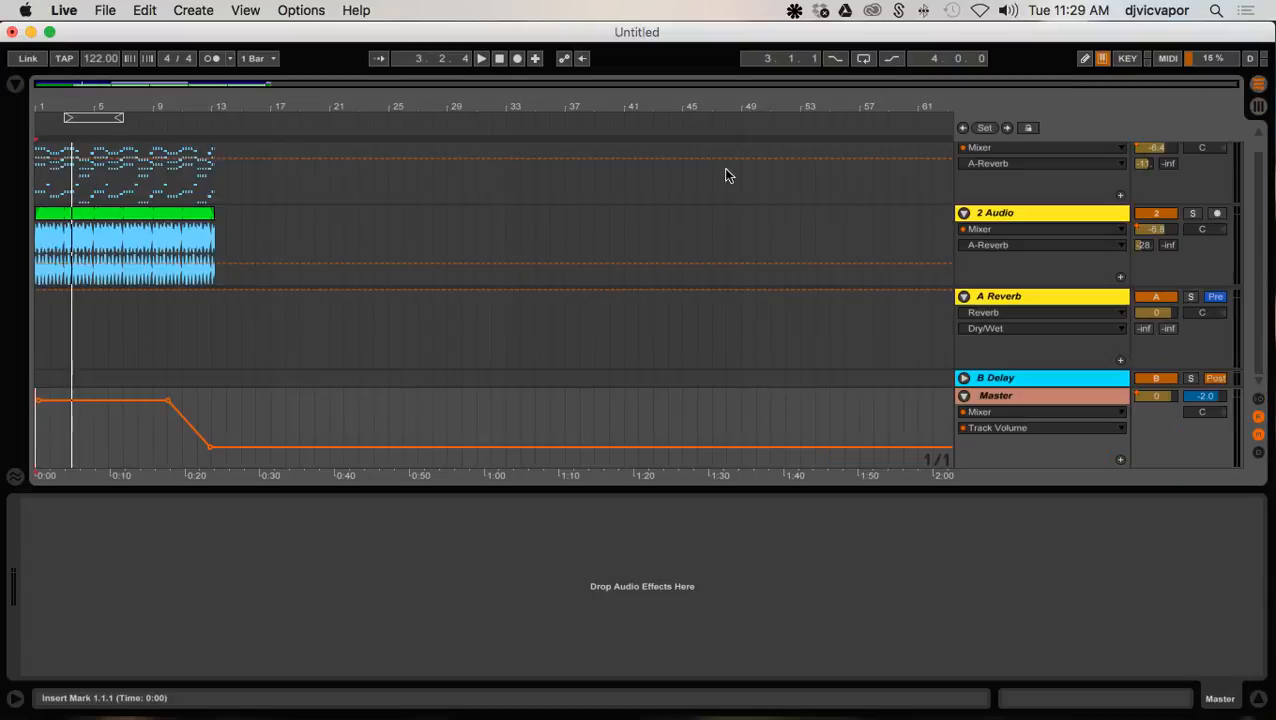
pyautogui.click(500, 59)
pyautogui.click(482, 59)
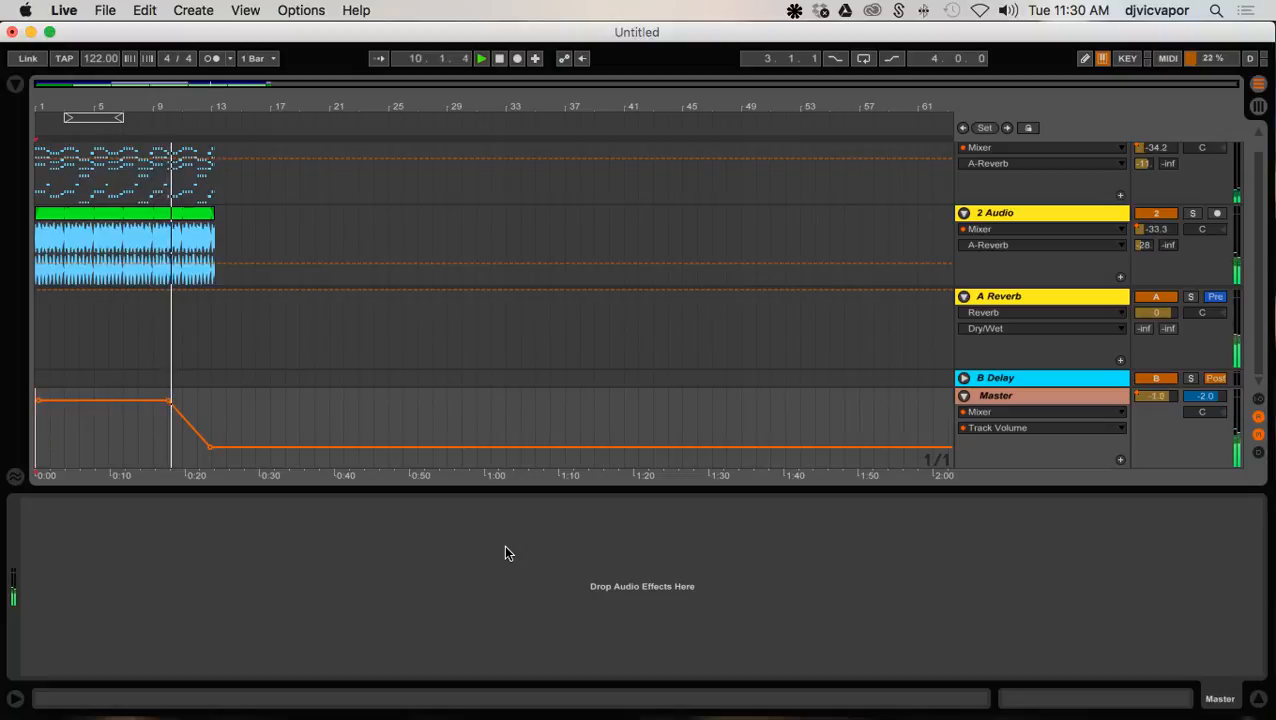
# Raise the A Reverb send further on Electric88 and to about -15 dB on 2 Audio in the Session View.
pyautogui.click(1256, 109)
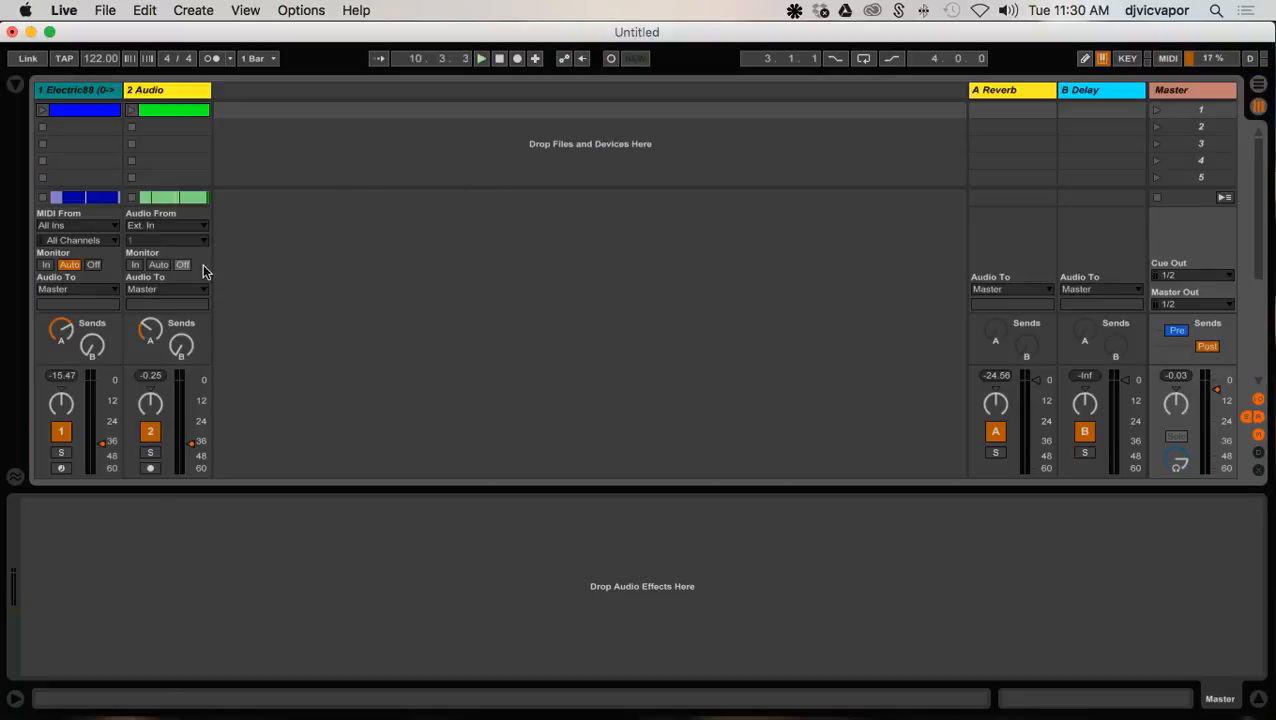
pyautogui.moveTo(68, 340)
pyautogui.mouseDown()
pyautogui.moveTo(68, 300)
pyautogui.moveTo(68, 340)
pyautogui.mouseUp()
pyautogui.moveTo(154, 332); pyautogui.dragTo(154, 284)
# Play the arrangement from the start again to check the stronger reverb fade, stop playback, and show all open windows.
pyautogui.click(1257, 85)
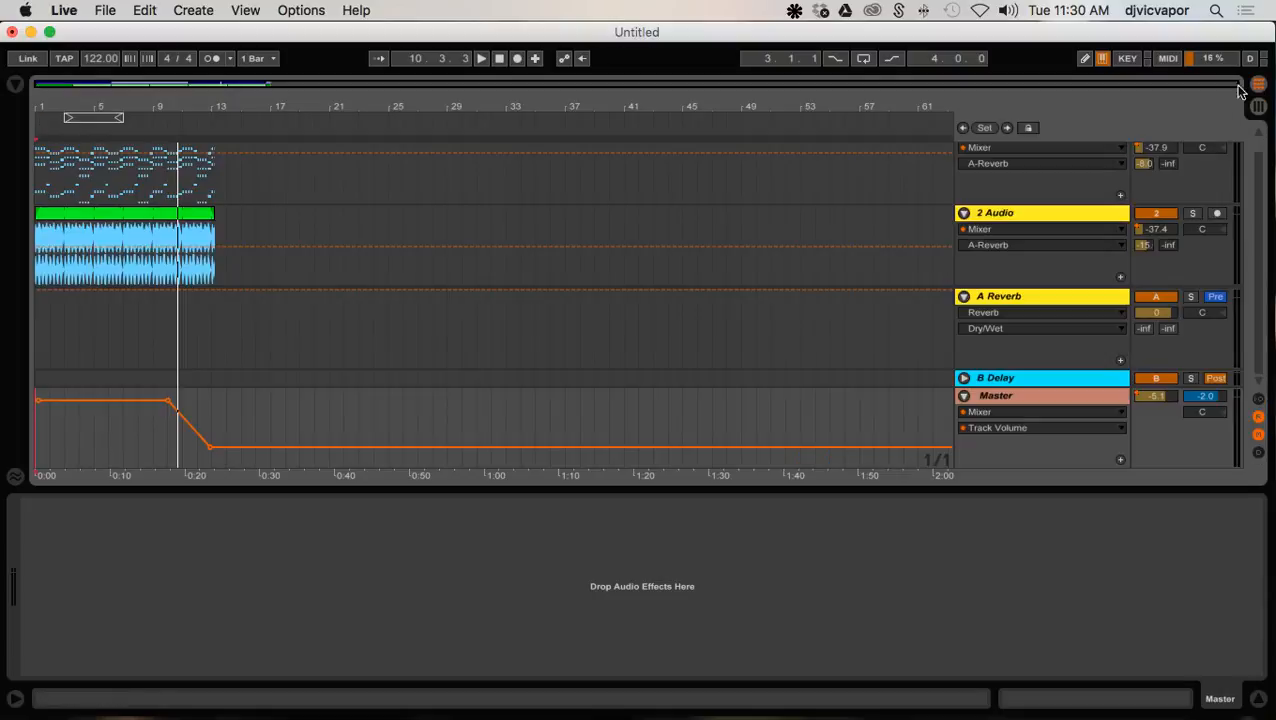
pyautogui.click(502, 58)
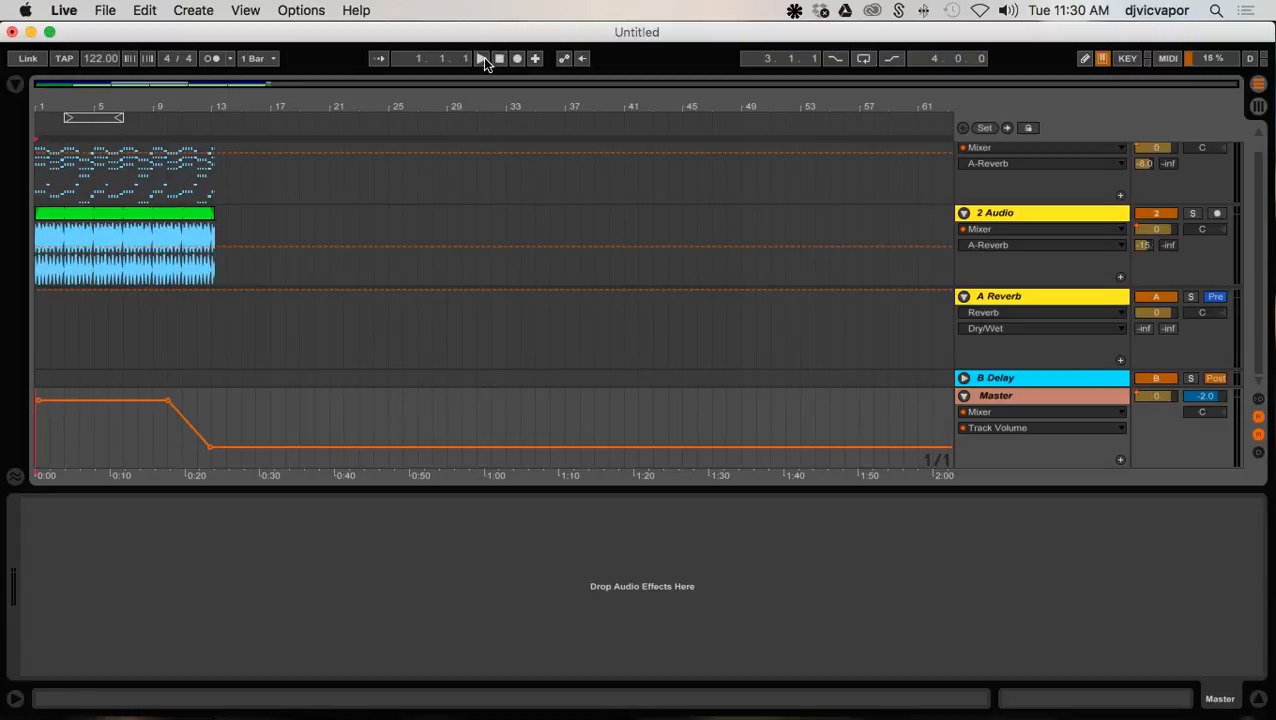
pyautogui.click(481, 59)
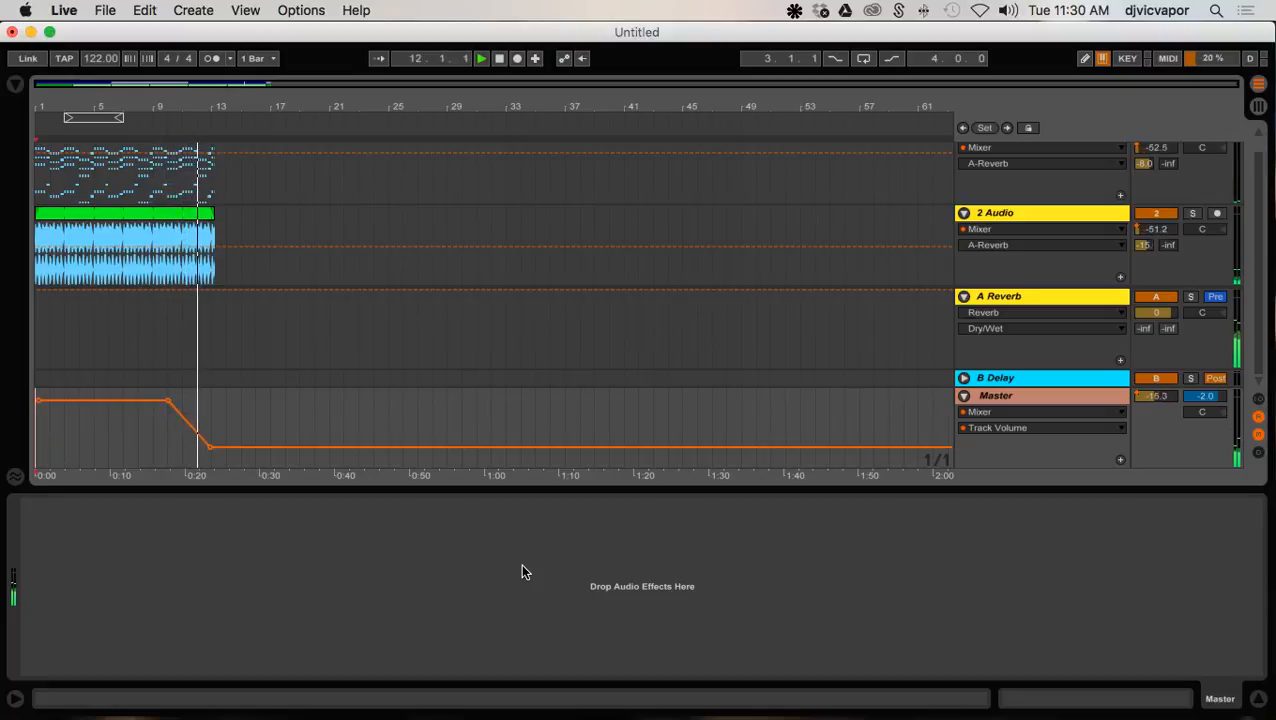
pyautogui.press('space')
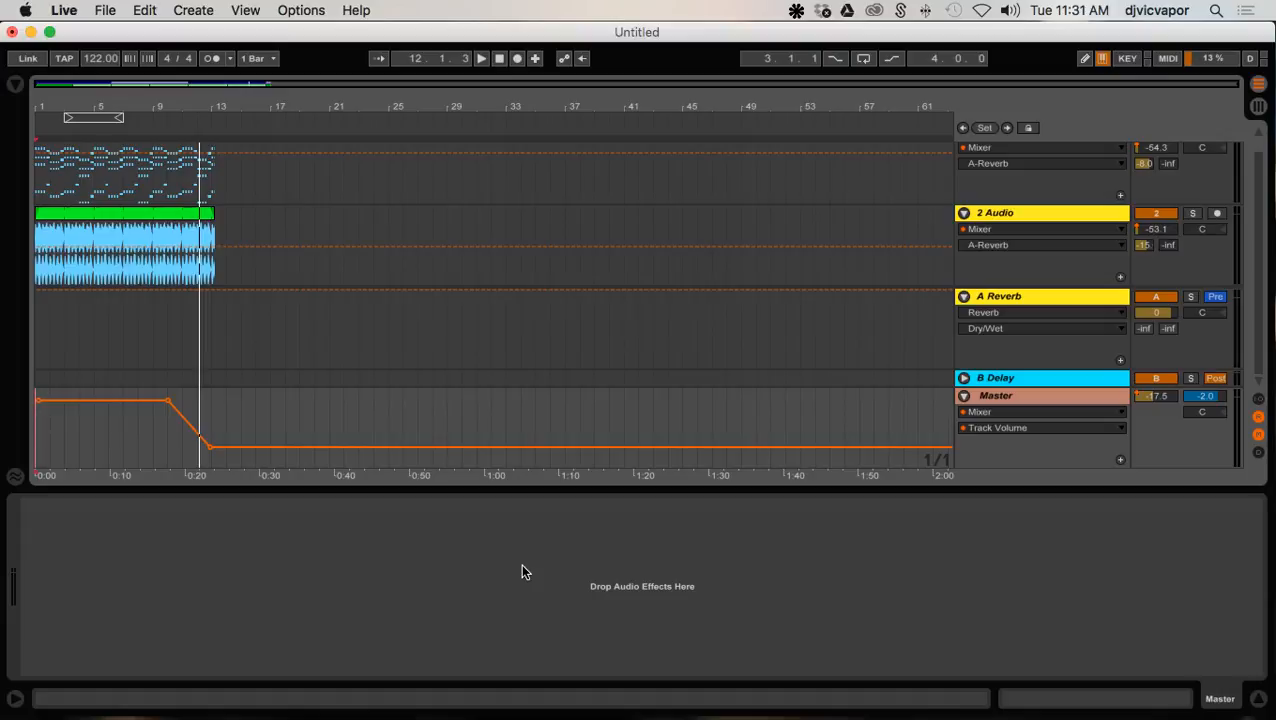
pyautogui.hotkey('ctrl', 'Up')
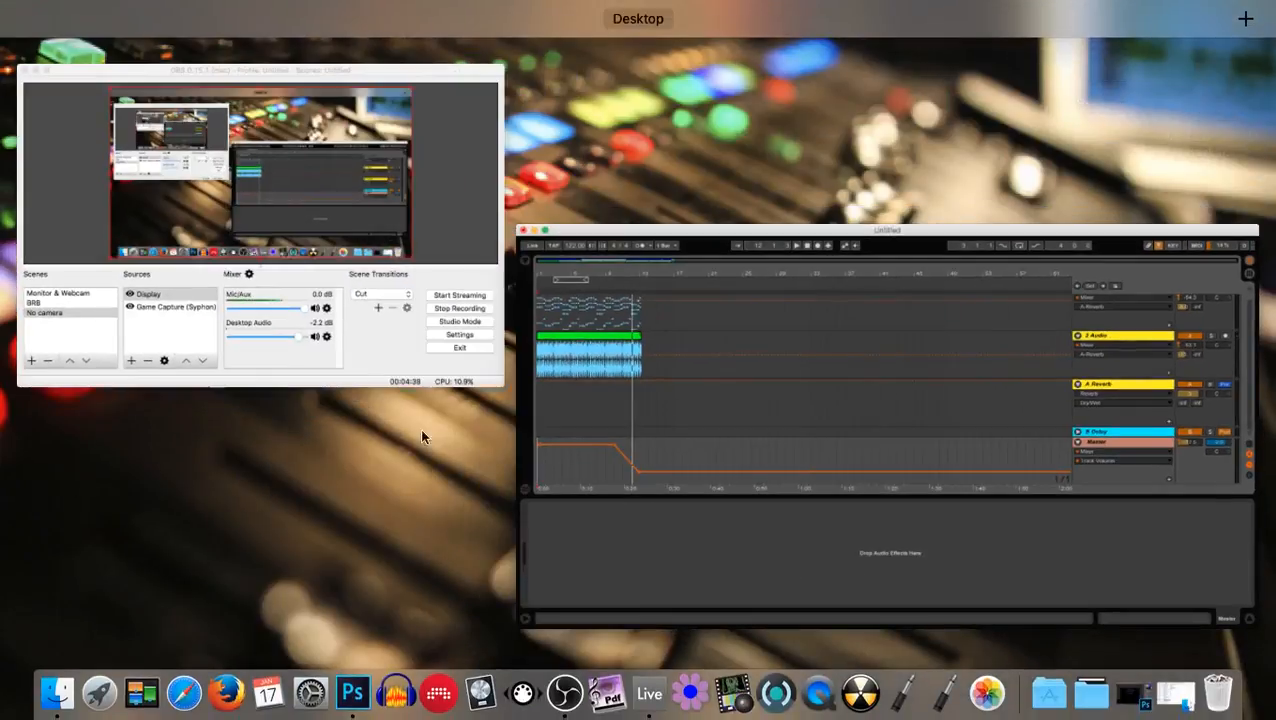